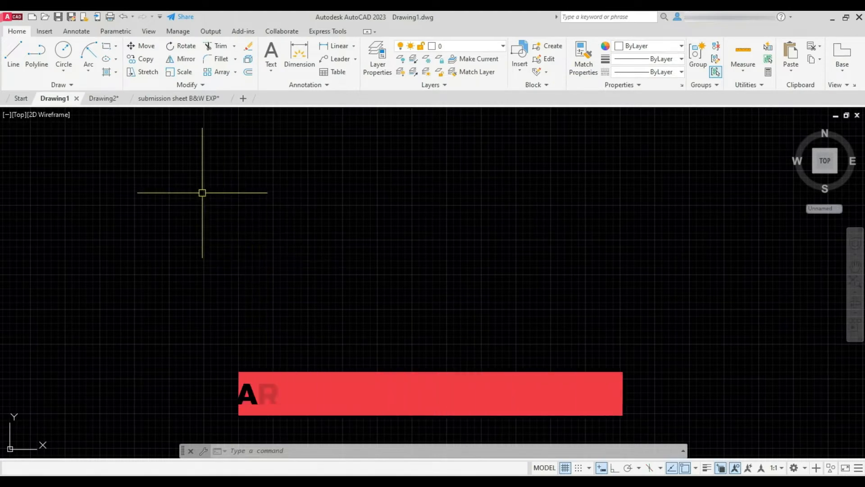
left_click(89, 68)
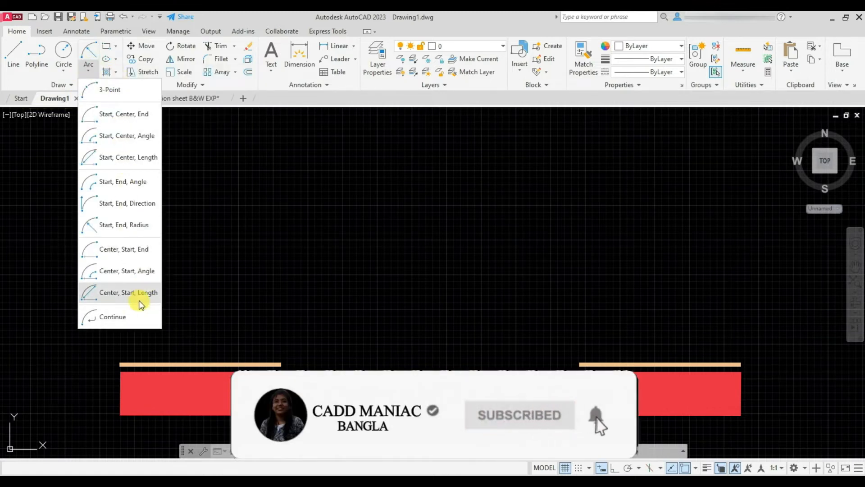
left_click(122, 90)
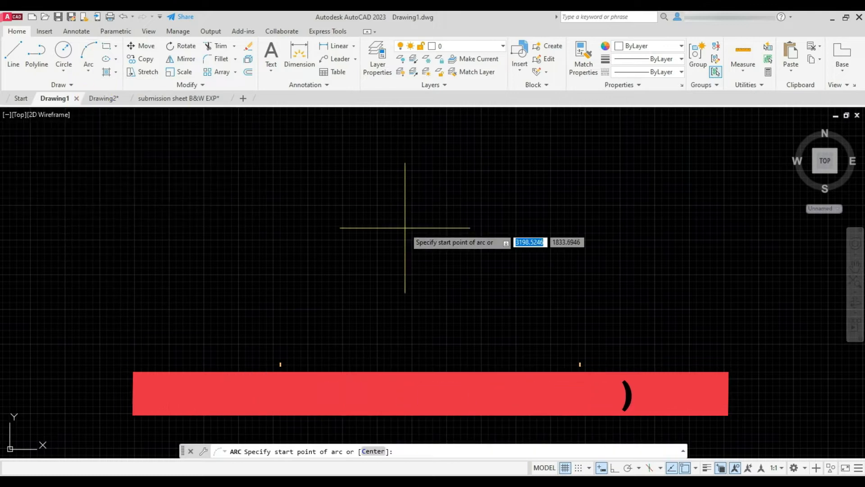
key("Escape")
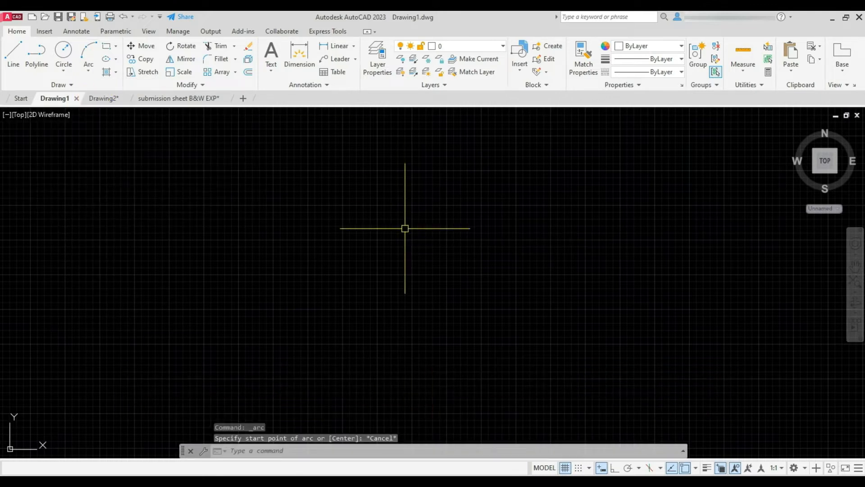
Draw a horizontal line 100 units long with Ortho mode on
key("l")
key("Return")
left_click(289, 284)
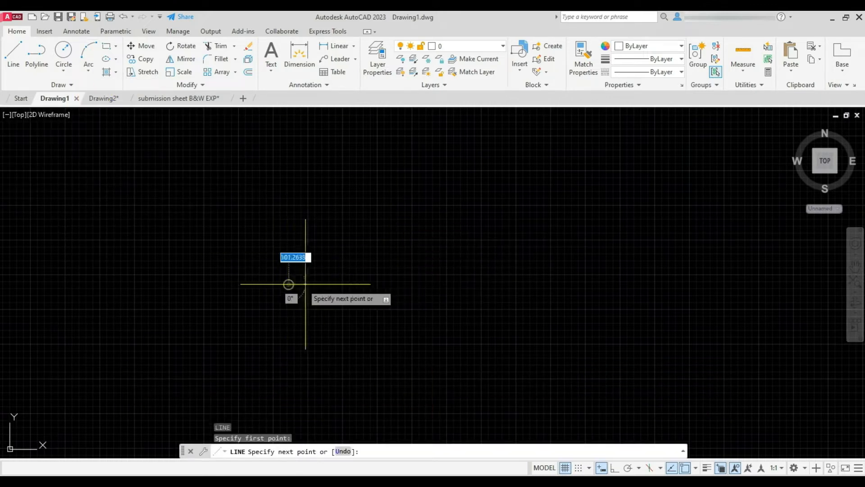
key("F8")
type("100")
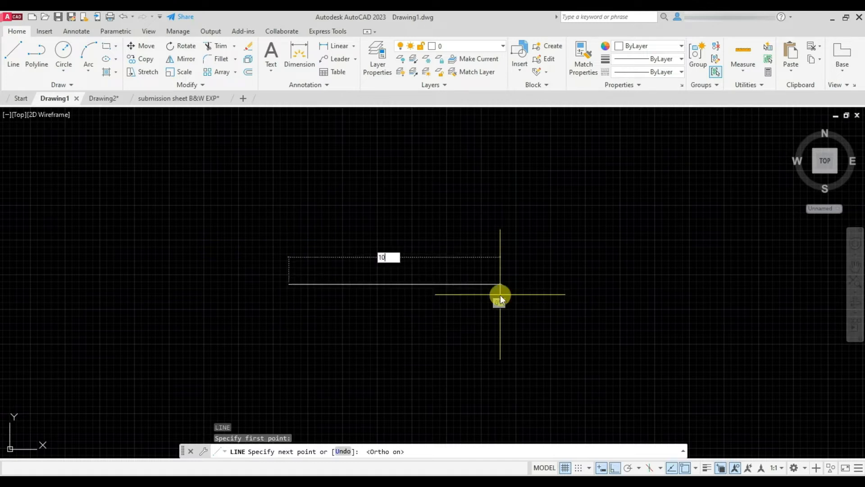
key("Return")
key("Return")
scroll(333, 270, "up", 8)
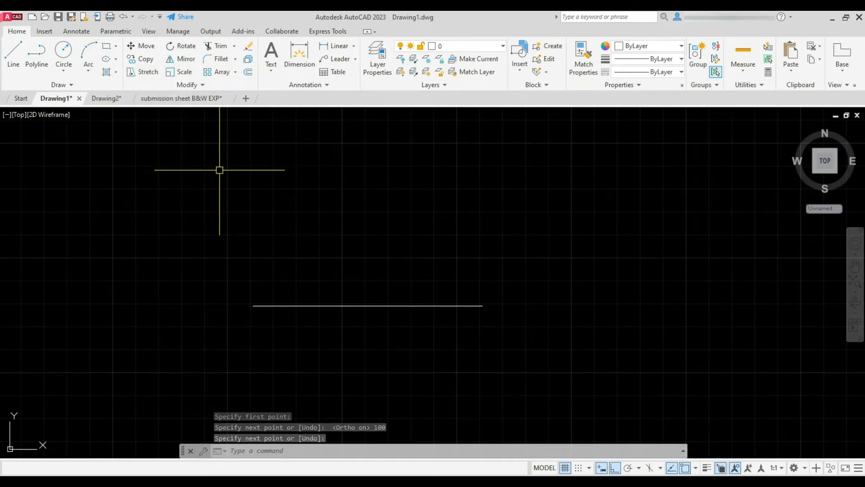
Draw a 3-Point arc with Ortho off, from the line's right end through a point above its middle to its left end
type("a")
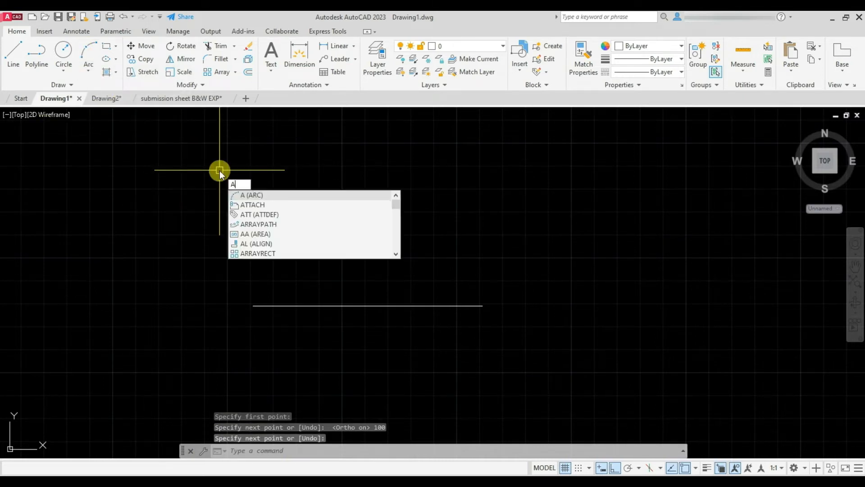
key("Return")
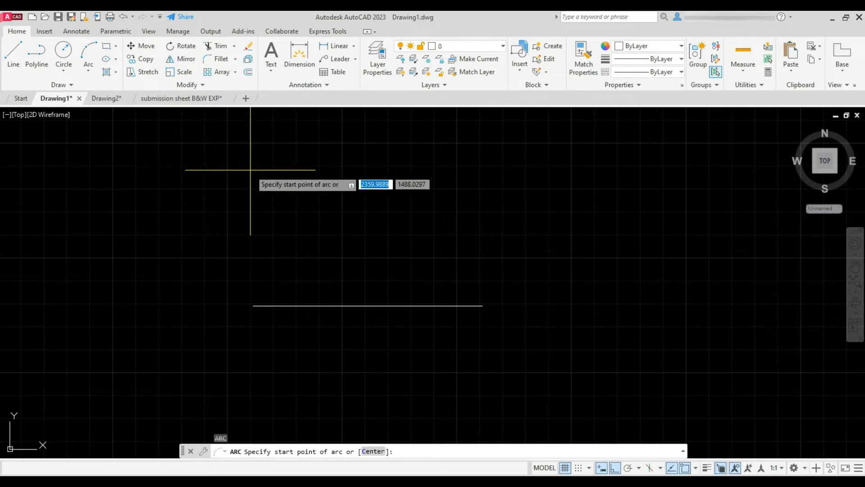
left_click(90, 73)
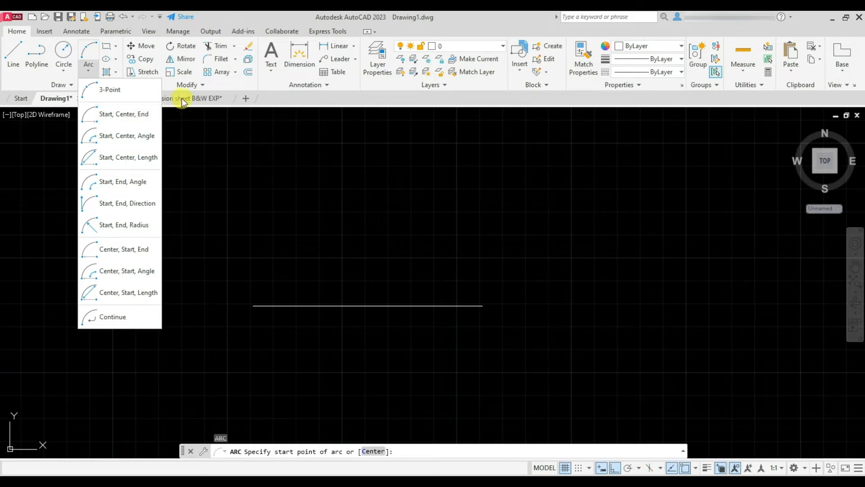
left_click(123, 88)
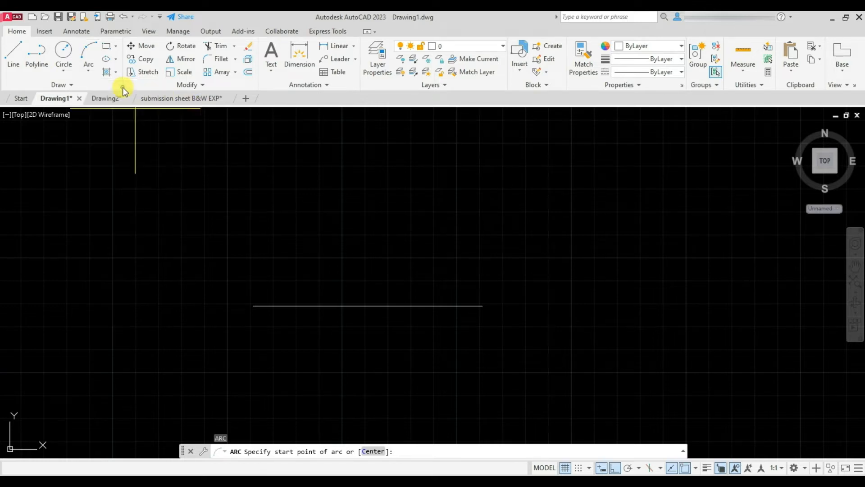
left_click(482, 306)
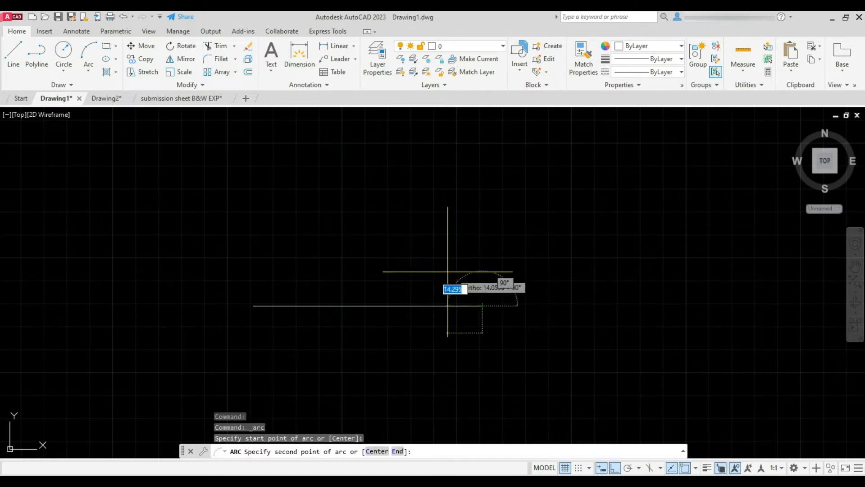
key("F8")
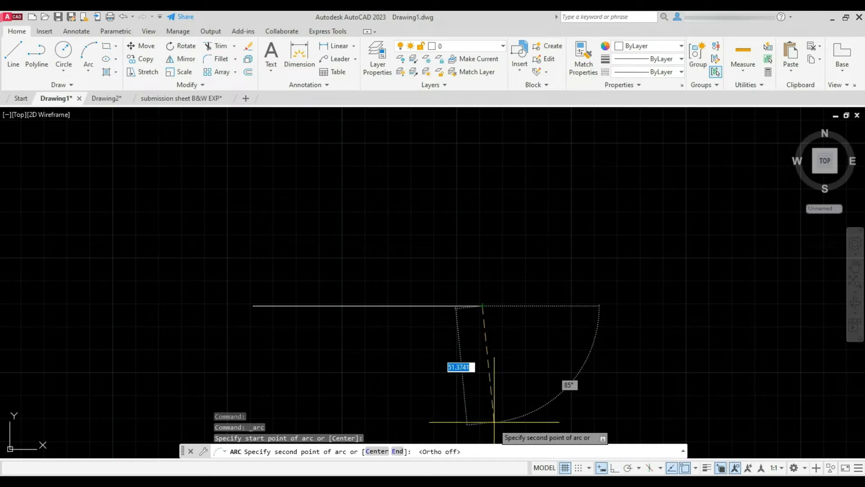
left_click(355, 260)
left_click(255, 303)
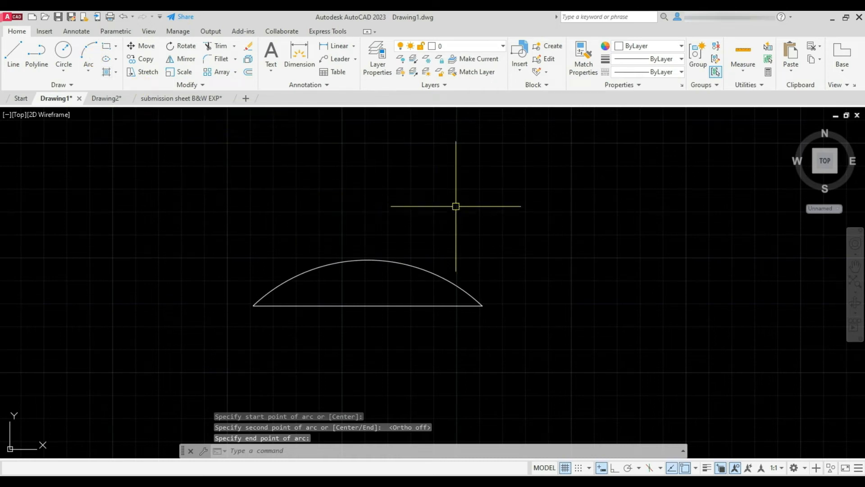
Draw a taller three-point arc between the line's right and left ends, passing well above the first arc
key("Return")
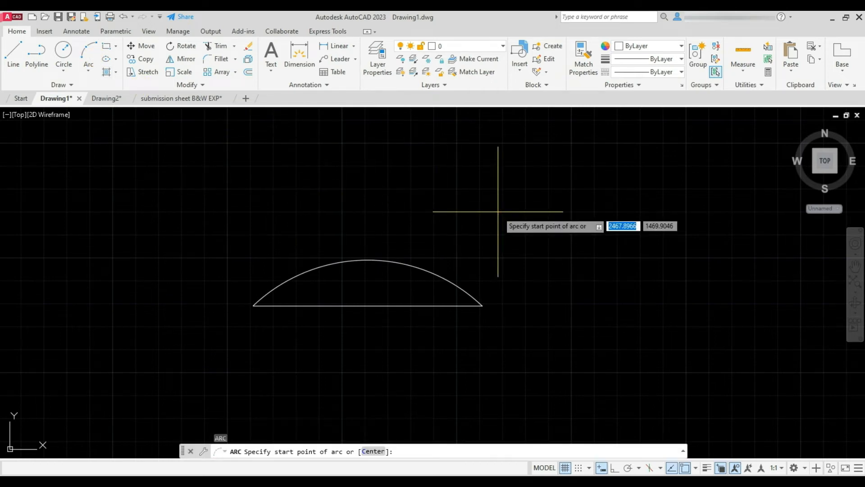
left_click(482, 305)
left_click(375, 204)
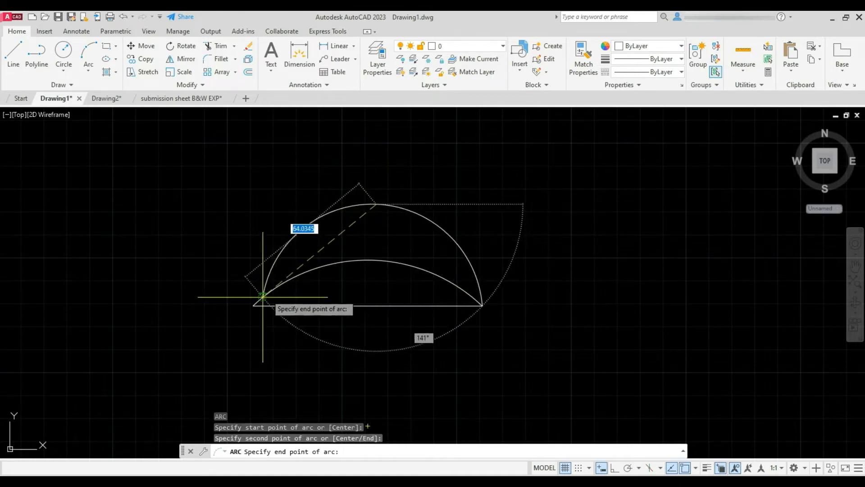
left_click(253, 305)
Draw a flatter three-point arc between the line's ends, passing just above the line's midpoint
key("Return")
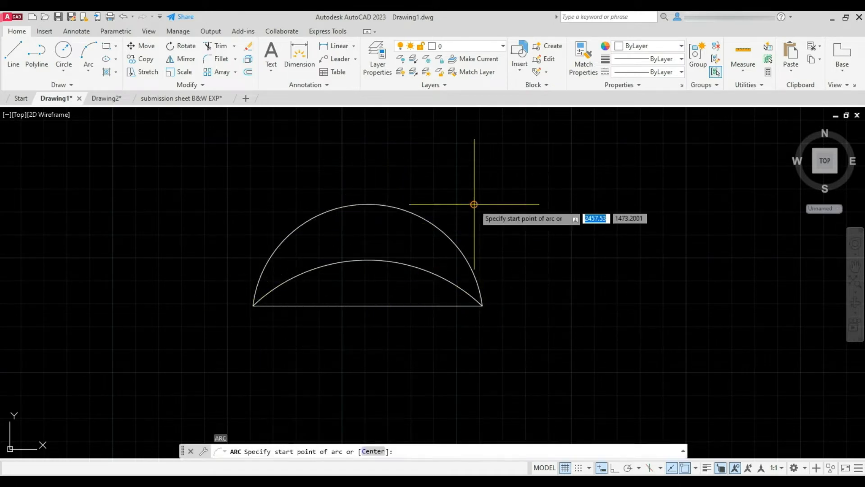
left_click(482, 306)
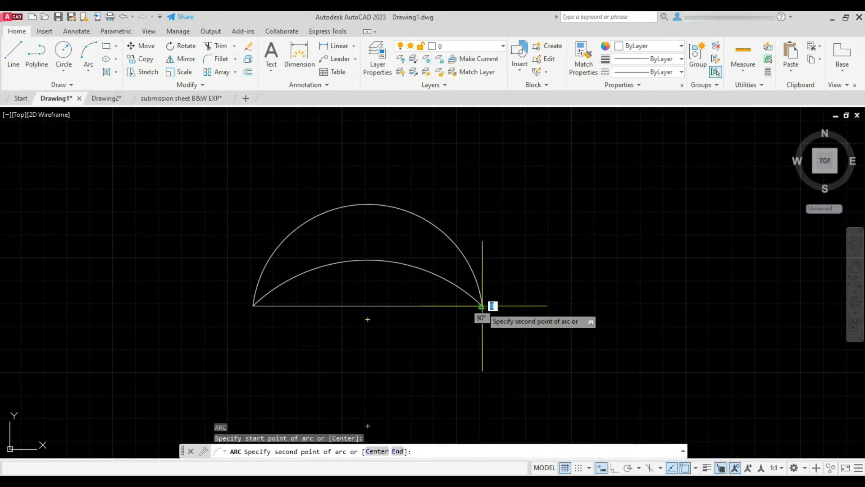
left_click(368, 290)
left_click(253, 306)
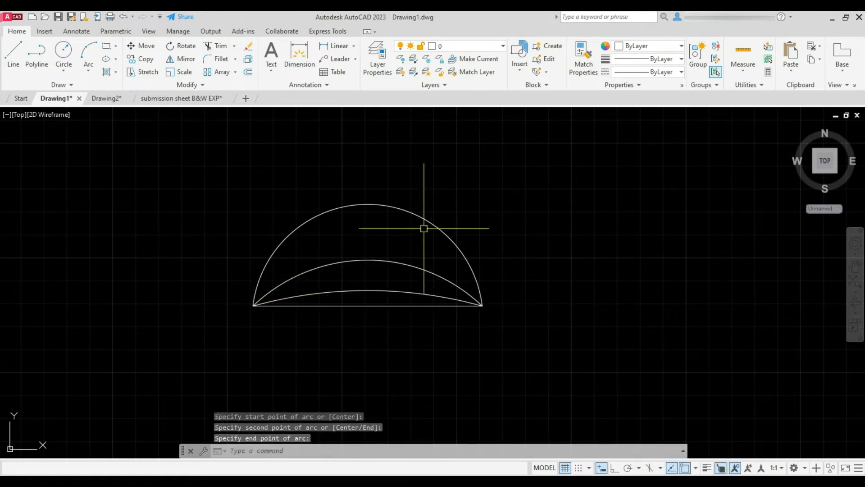
Delete the three arcs above the line, keeping the line
left_click(389, 182)
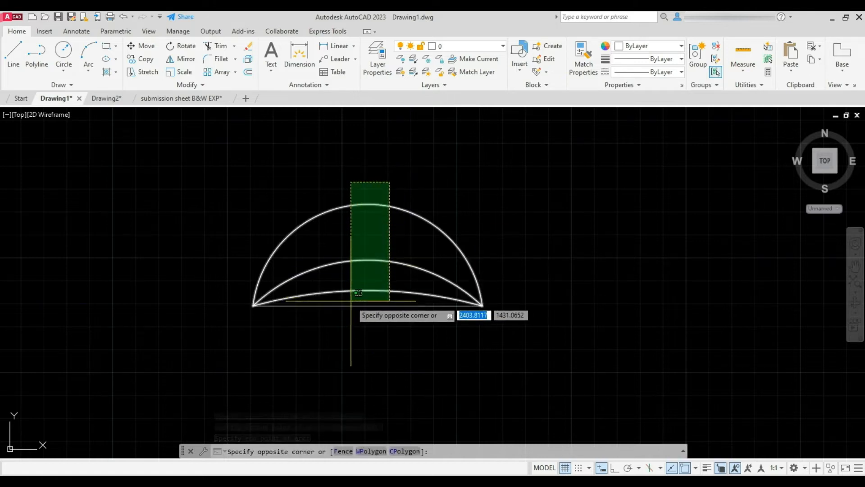
left_click(351, 293)
key("Delete")
Draw a quarter arc by start, center and end: start at the line's right end, center on its midpoint, end directly above the midpoint
left_click(90, 71)
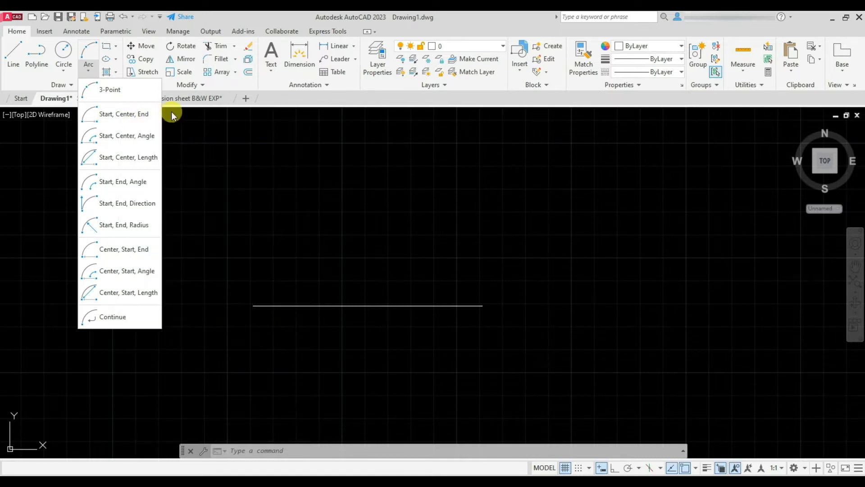
left_click(112, 114)
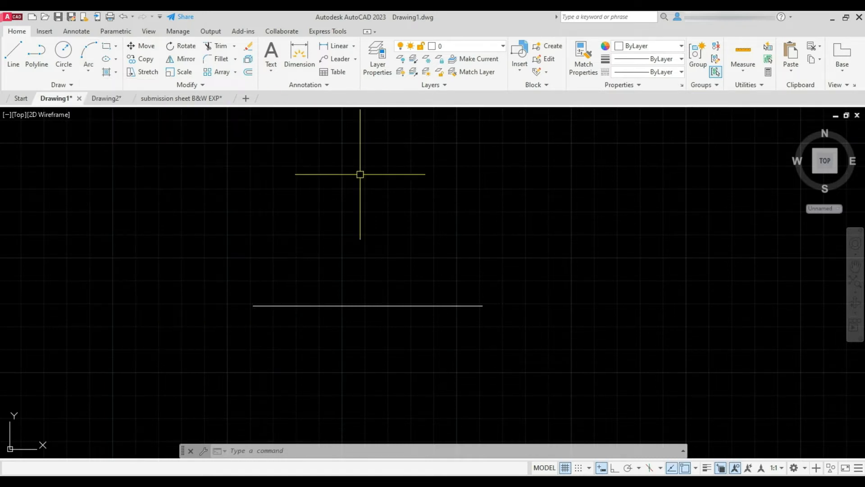
key("Return")
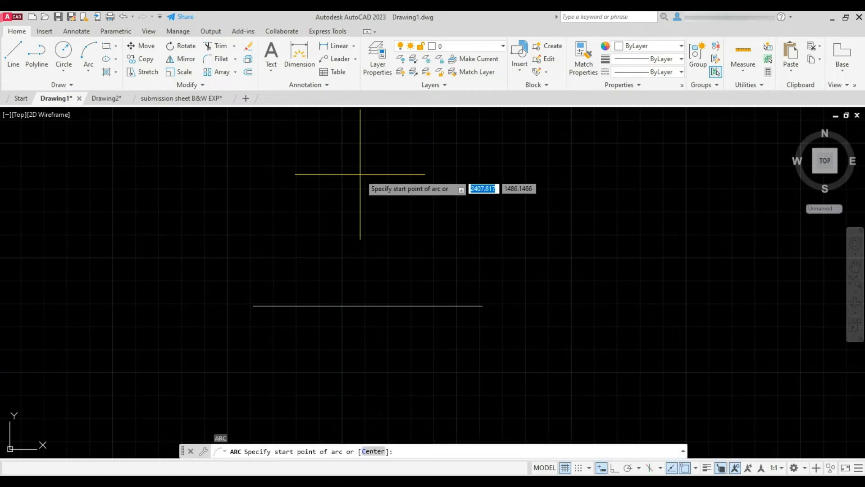
left_click(481, 301)
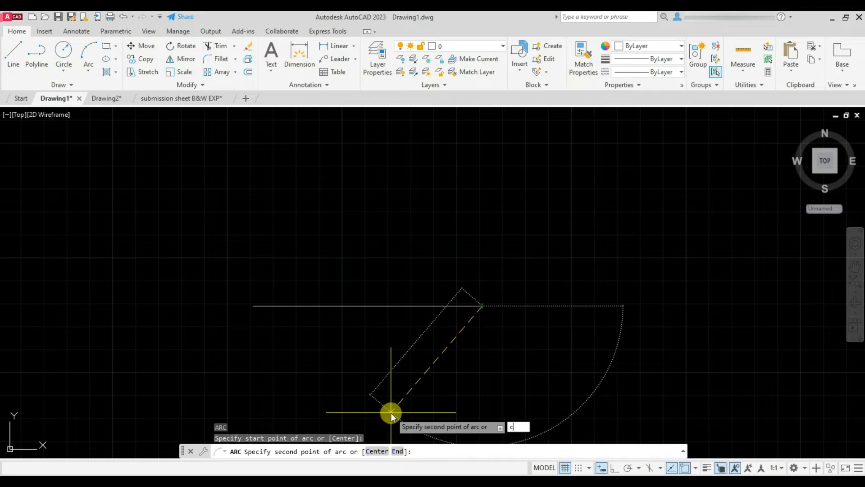
key("Return")
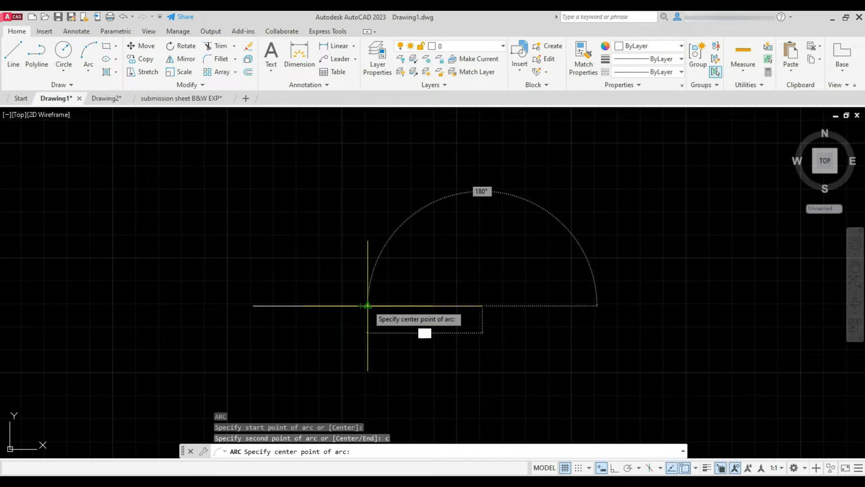
left_click(368, 306)
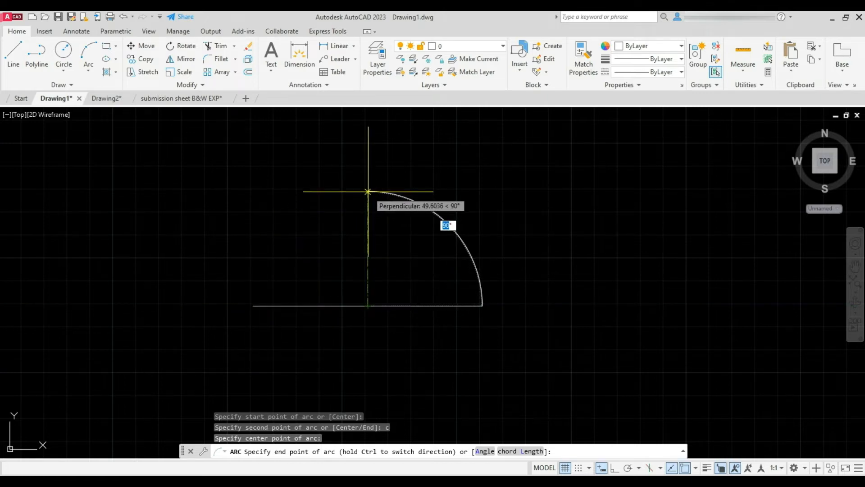
left_click(368, 192)
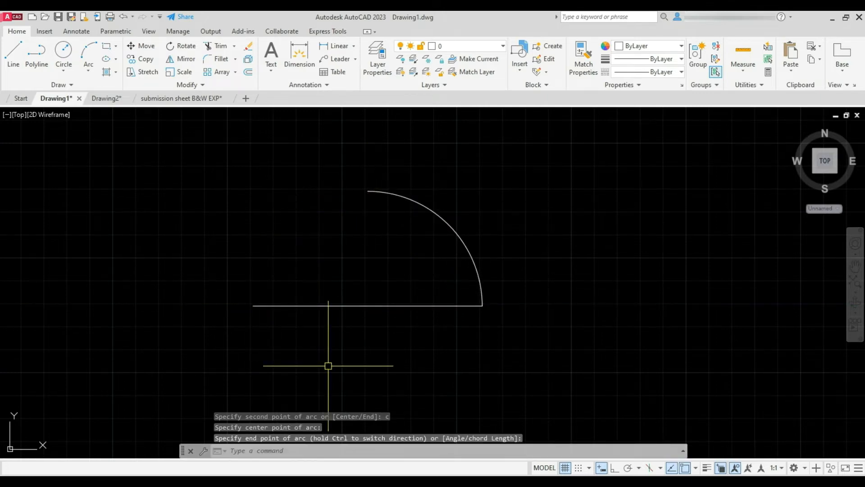
Draw a Center, Start, End arc centered on the line's midpoint, from its right end counterclockwise around to a point below that end
left_click(84, 70)
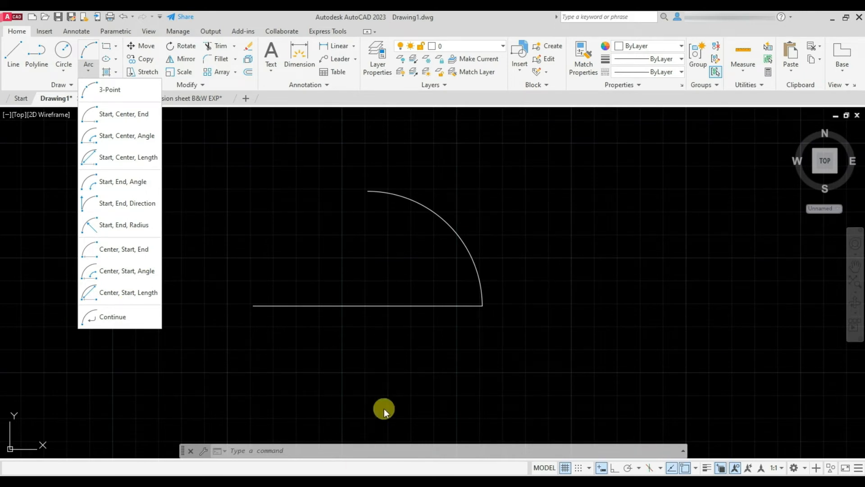
left_click(135, 252)
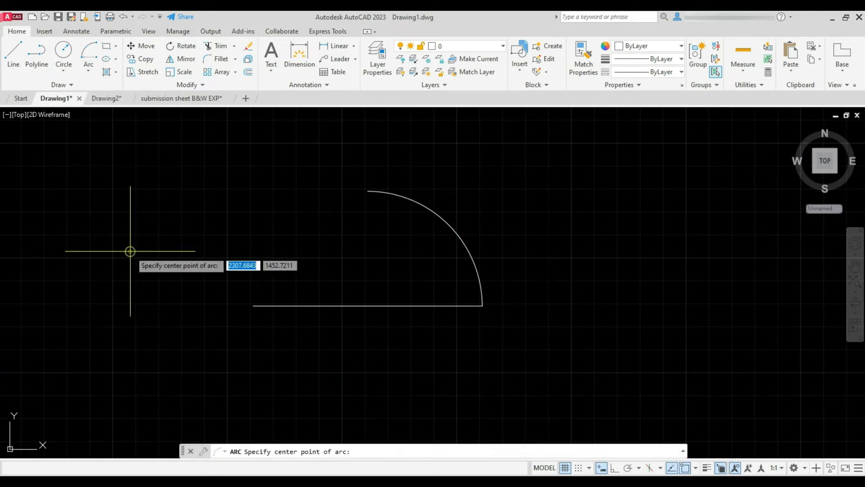
left_click(367, 306)
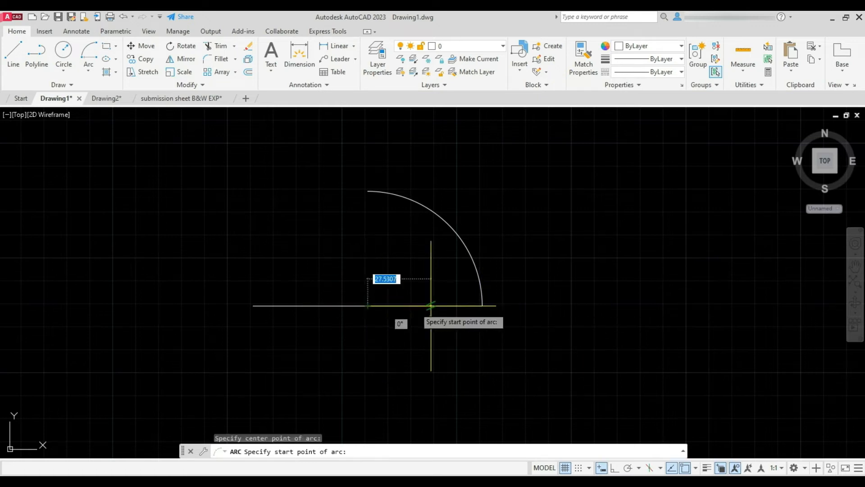
left_click(482, 305)
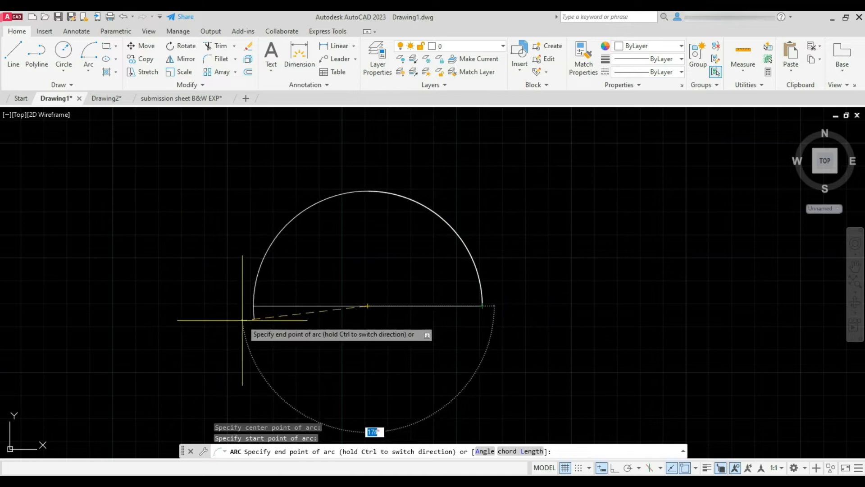
left_click(473, 378)
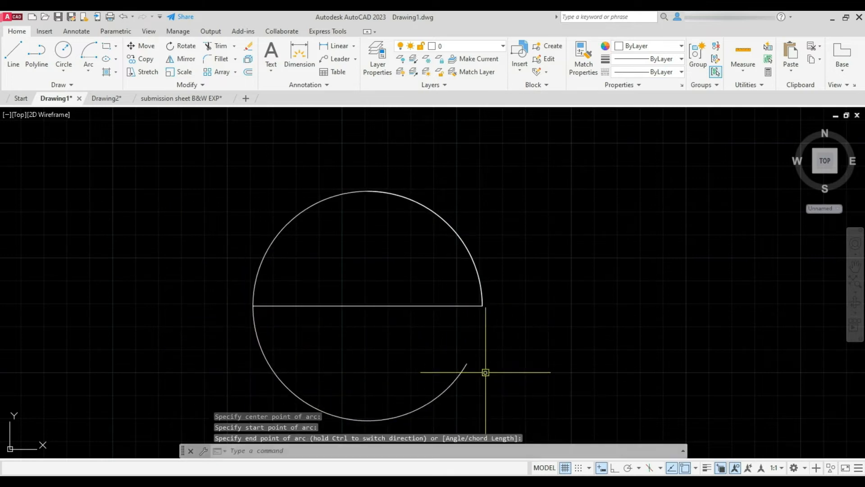
Delete both arcs centered on the line's midpoint, keeping the line
scroll(349, 184, "down", 2)
left_click(422, 168)
left_click(378, 212)
key("Delete")
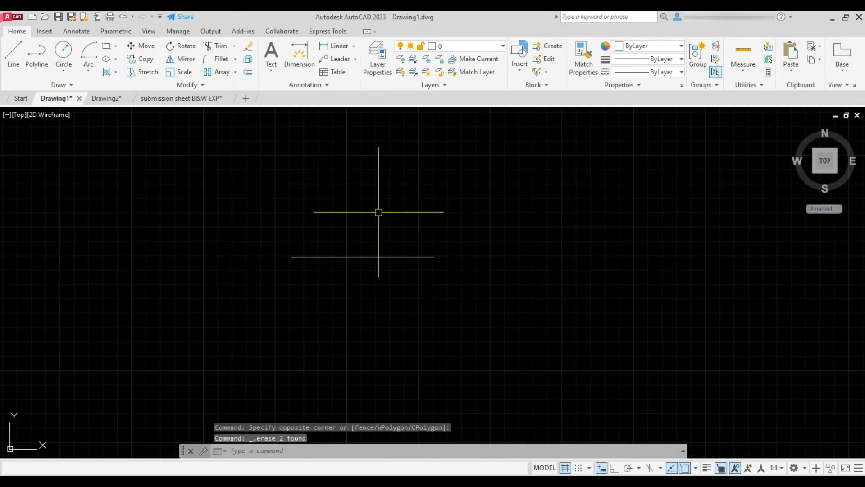
Draw a Start, Center, Angle arc from the line's right end, centered on its midpoint, with a 45° included angle
left_click(87, 72)
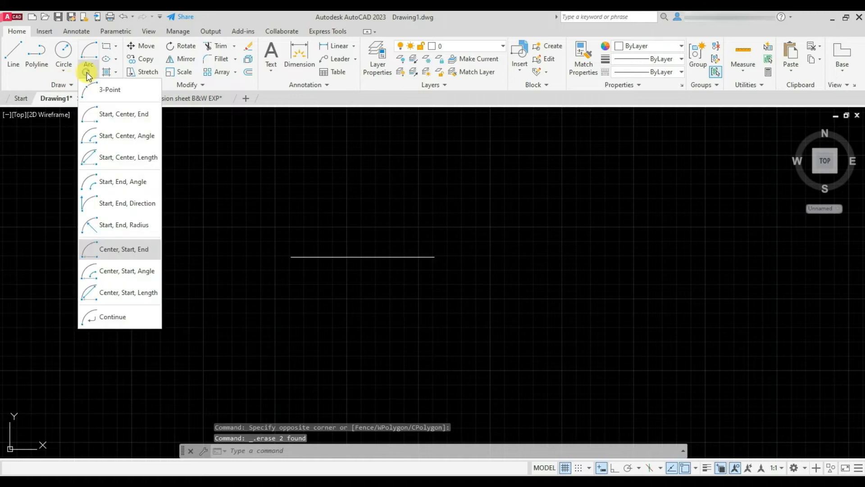
left_click(121, 135)
scroll(335, 225, "up", 3)
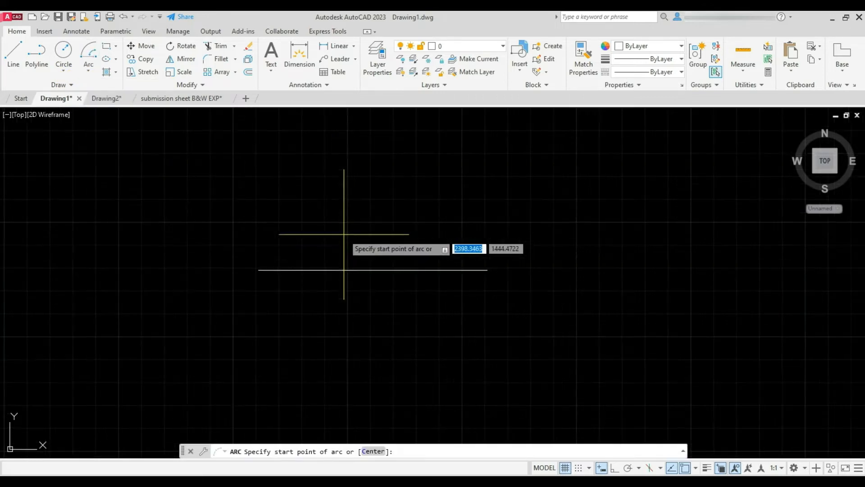
left_click(487, 270)
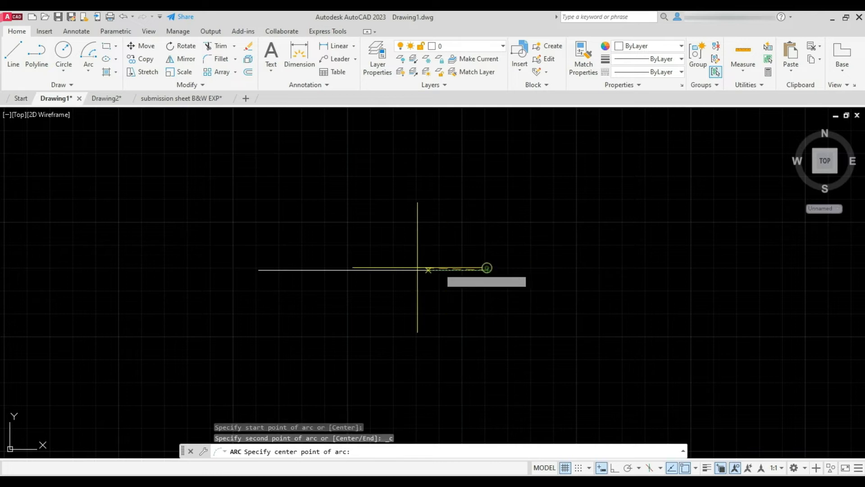
left_click(373, 270)
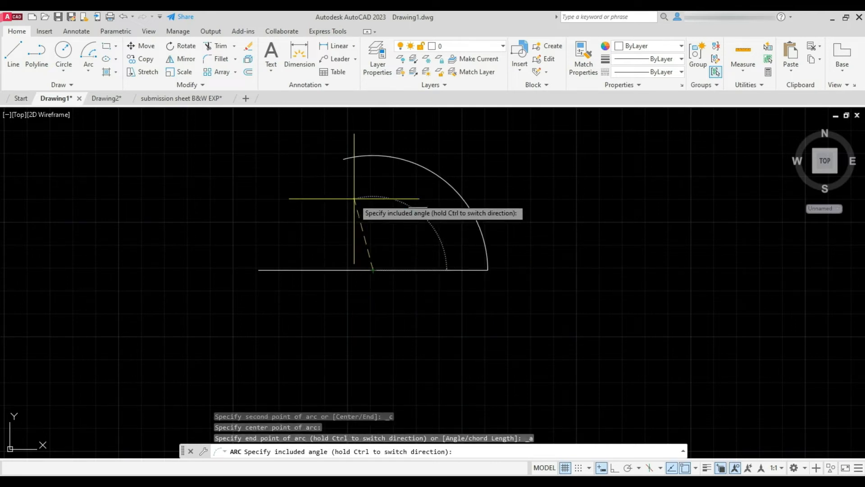
type("45")
key("Return")
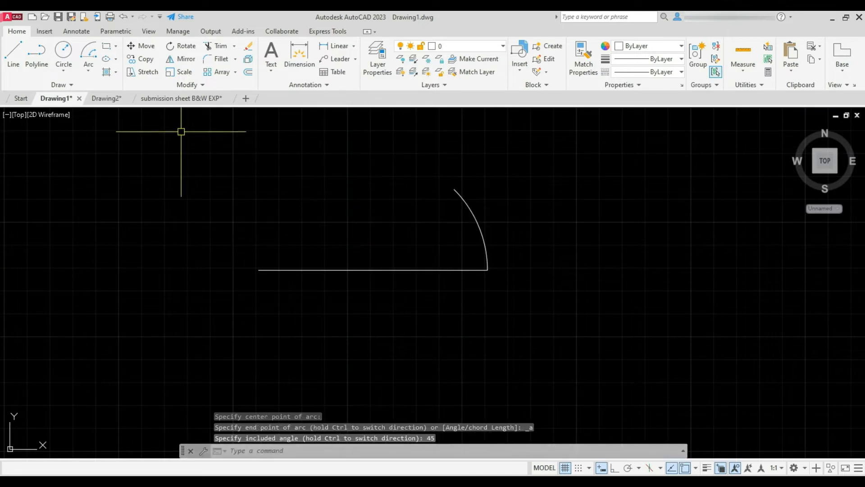
Check the arc's included angle with a temporary angular dimension, without placing it
scroll(429, 238, "up", 2)
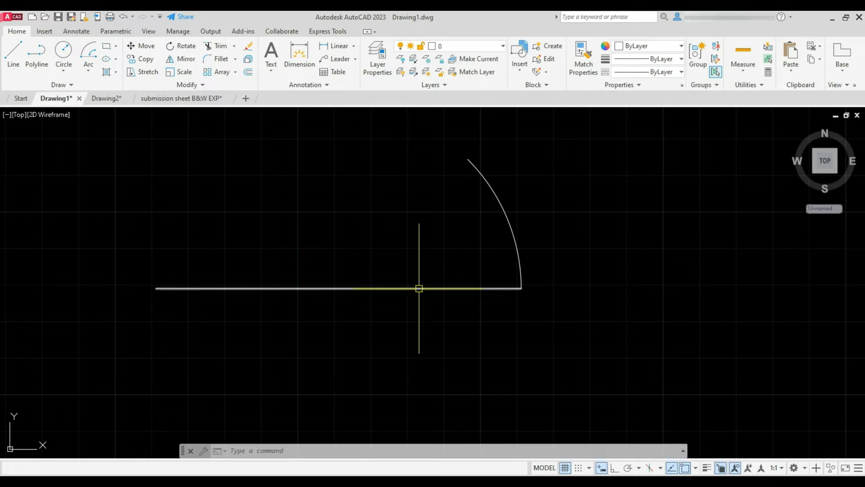
key("Return")
left_click(503, 208)
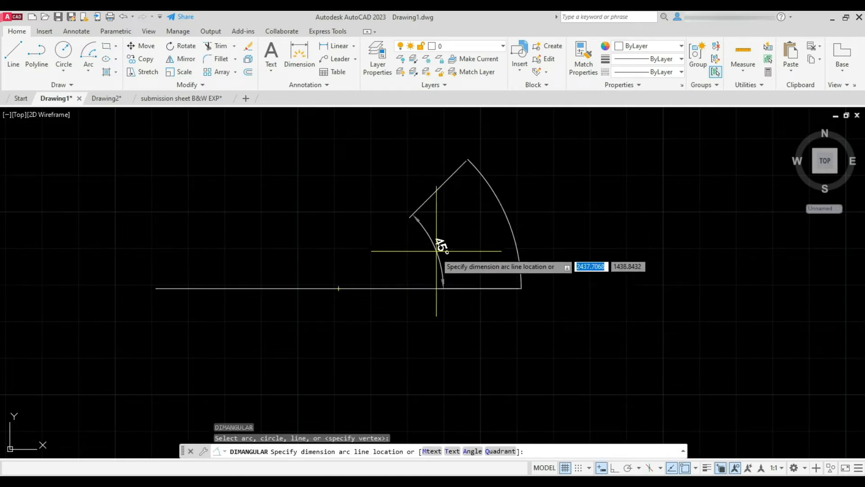
key("Escape")
Delete the arc at the line's right end, keeping the line
left_click(508, 147)
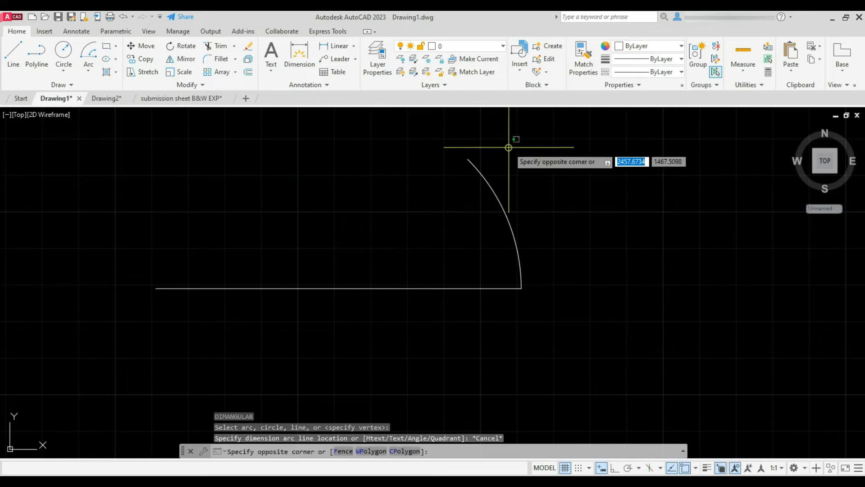
left_click(450, 187)
key("Delete")
Draw a Start, Center, Length arc from the line's right end, centered on its midpoint, with a chord length of 95
left_click(85, 77)
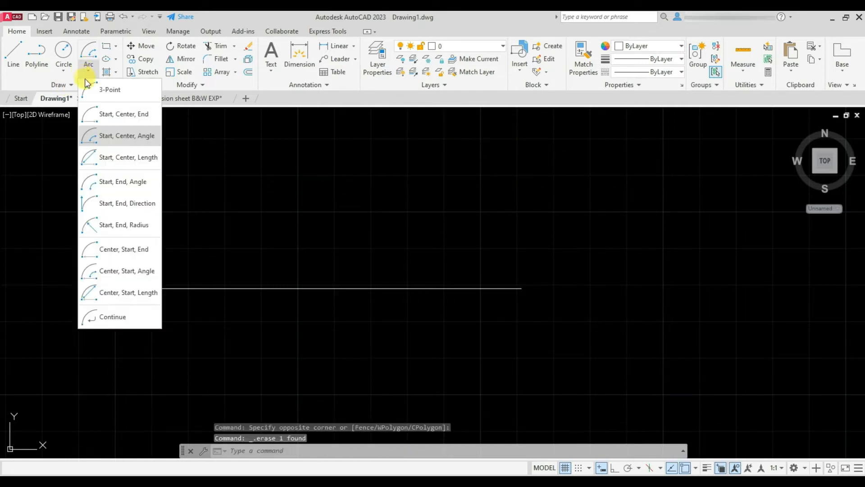
left_click(123, 158)
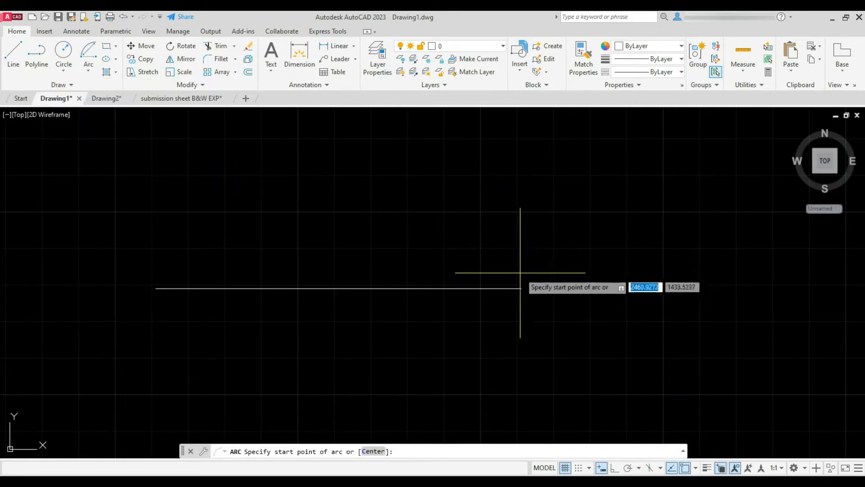
left_click(521, 288)
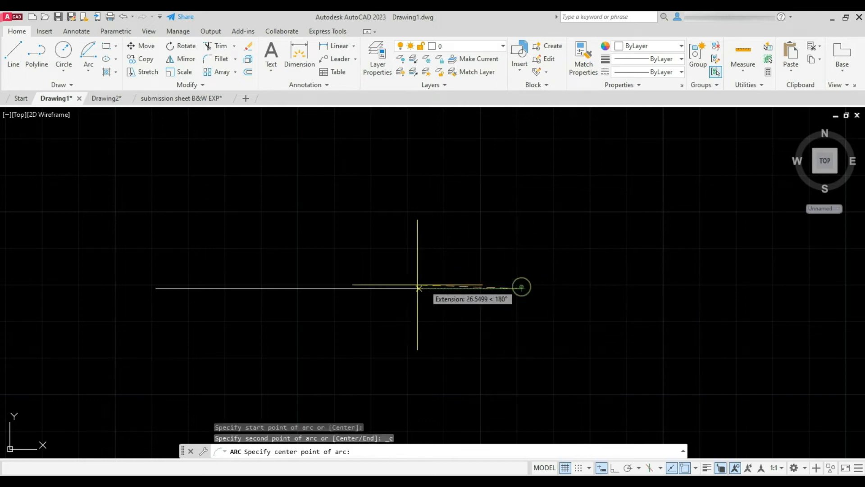
left_click(337, 288)
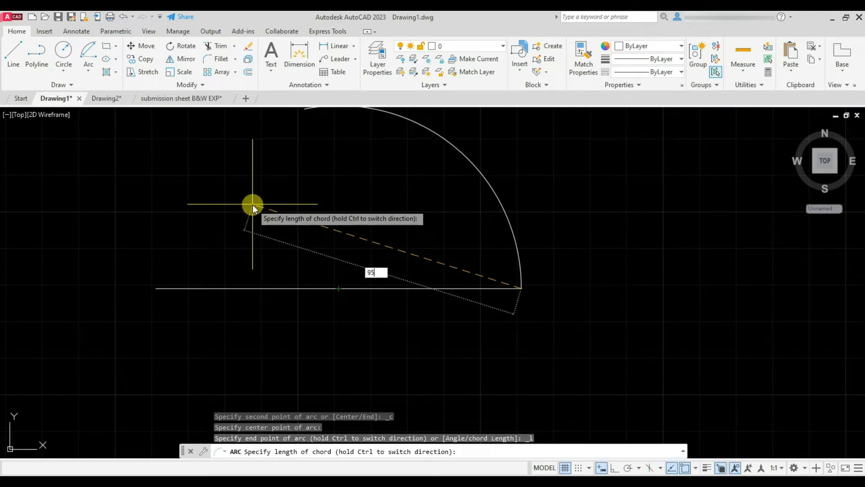
type("95")
key("Return")
Check the arc's chord length with a temporary aligned dimension between its two endpoints, without placing it
scroll(260, 329, "down", 4)
scroll(248, 310, "up", 4)
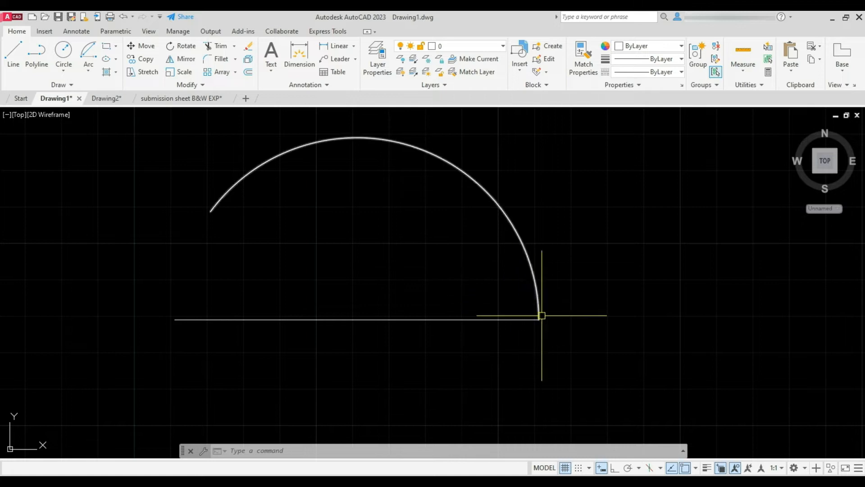
type("l")
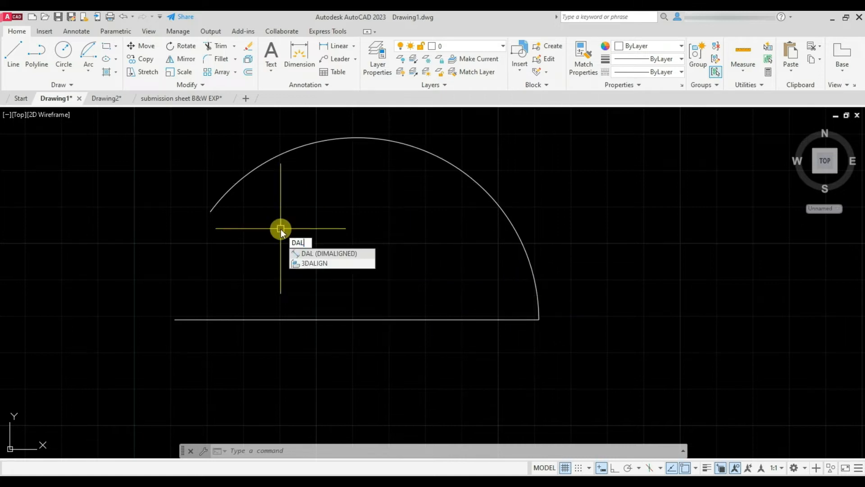
key("Return")
left_click(210, 211)
left_click(539, 319)
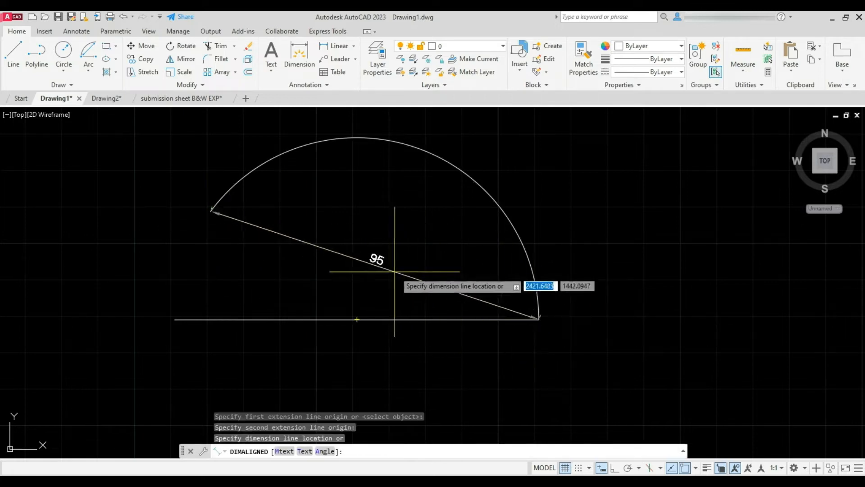
key("Escape")
Delete the large arc above the line, keeping the line
left_click(475, 160)
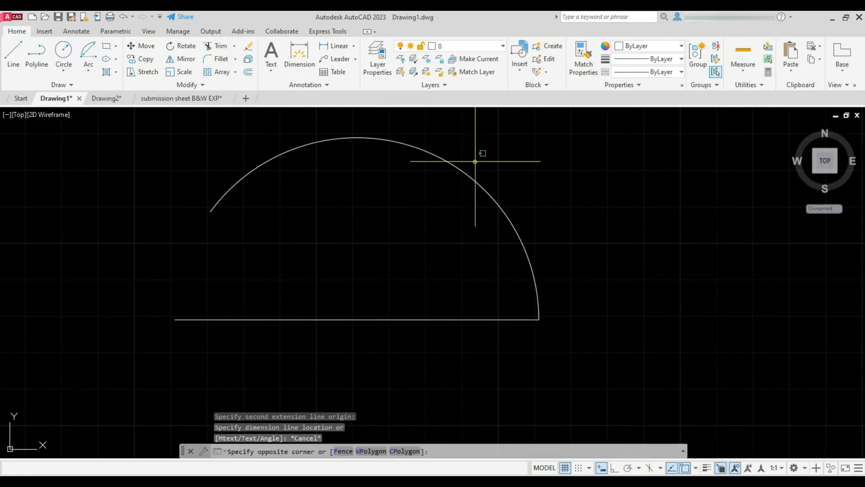
left_click(389, 201)
key("Delete")
Draw a Start, End, Angle arc from the line's right end to its left end with a 45° included angle
left_click(88, 73)
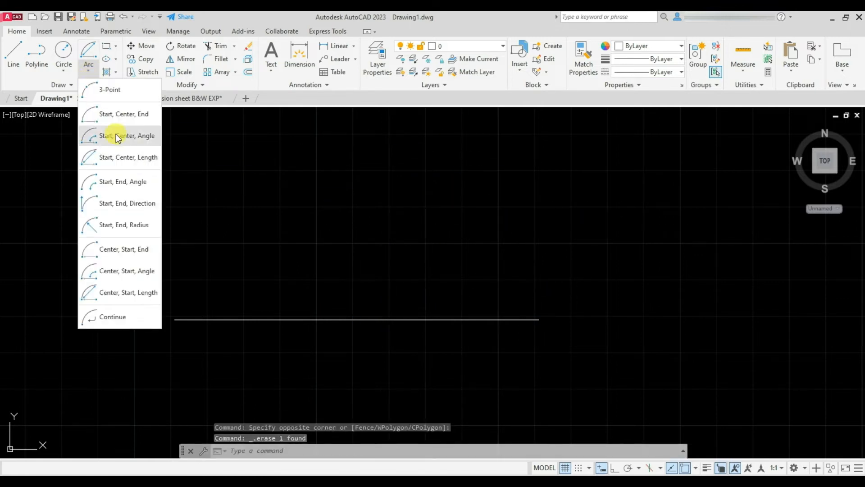
left_click(133, 183)
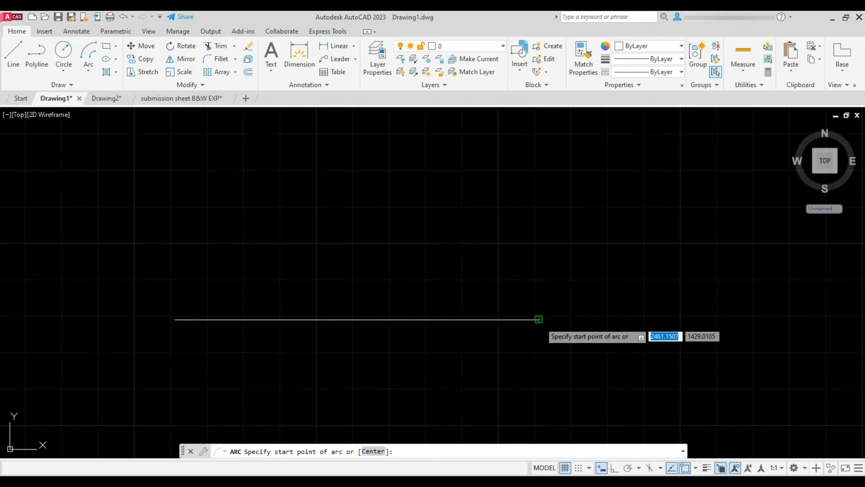
left_click(538, 319)
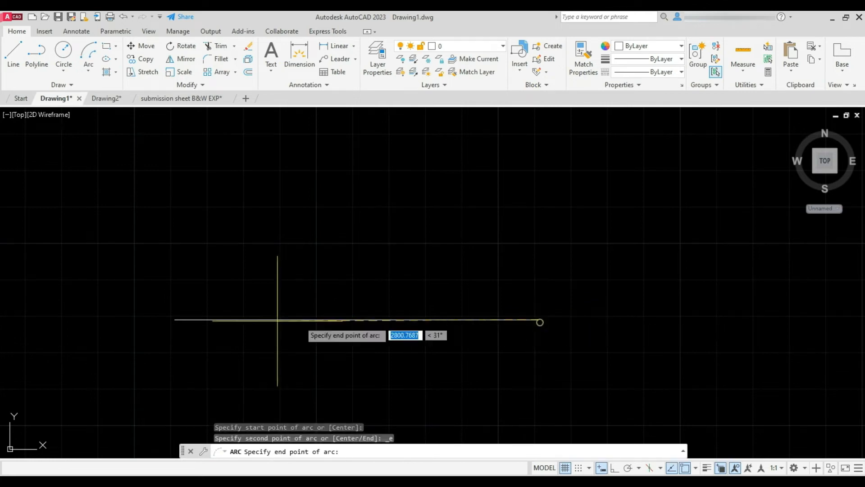
left_click(176, 319)
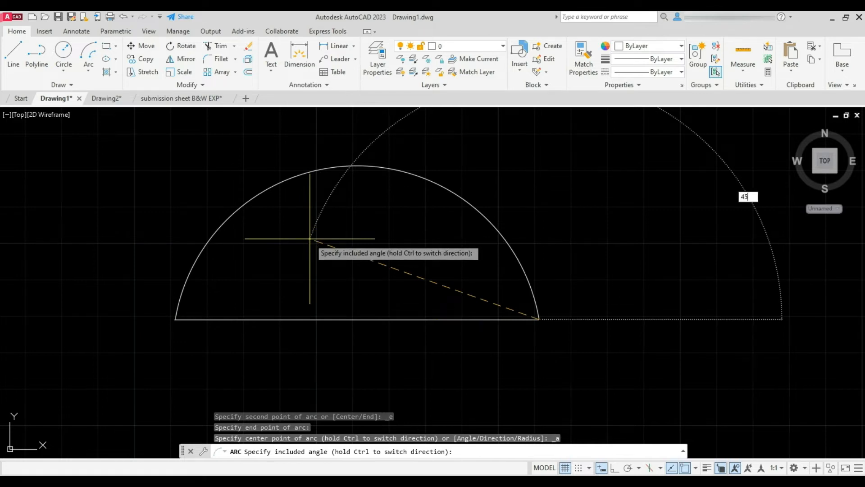
key("Return")
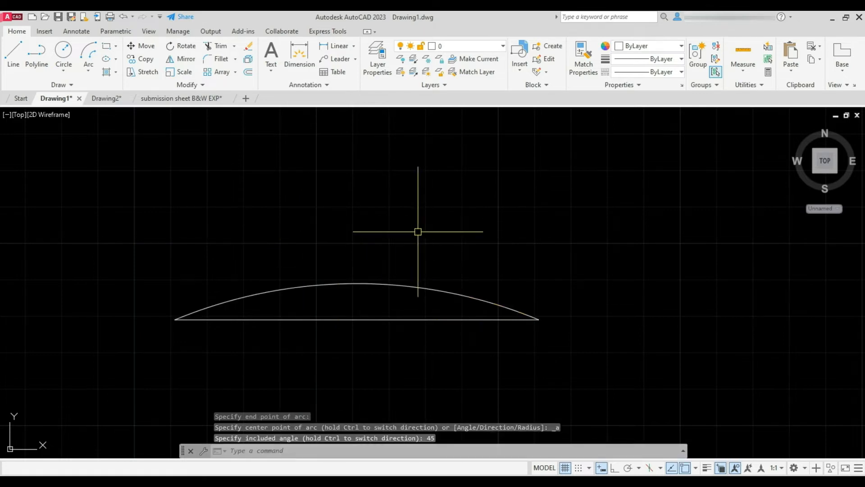
Draw a second Start, End, Angle arc from the line's right end to its left end with a 90° included angle
left_click(88, 54)
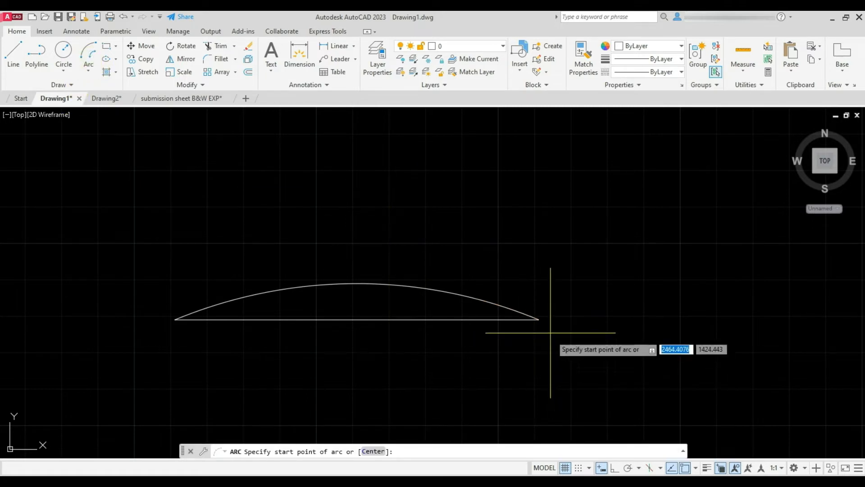
left_click(539, 319)
left_click(175, 319)
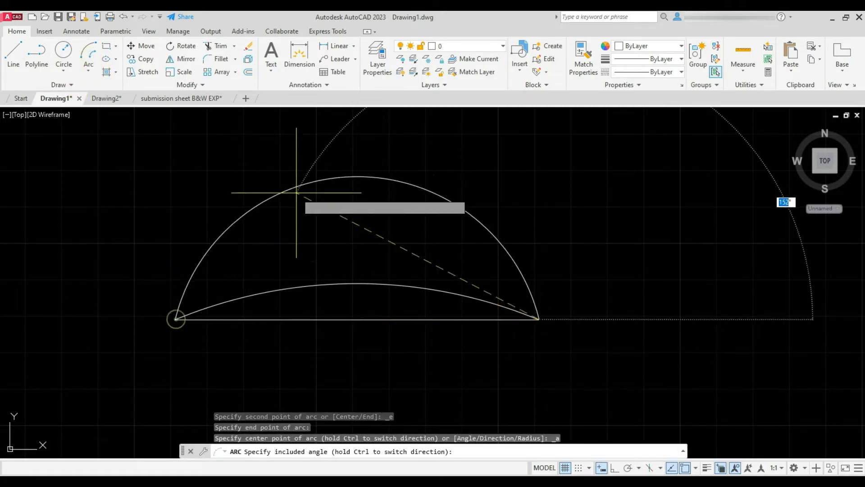
key("Return")
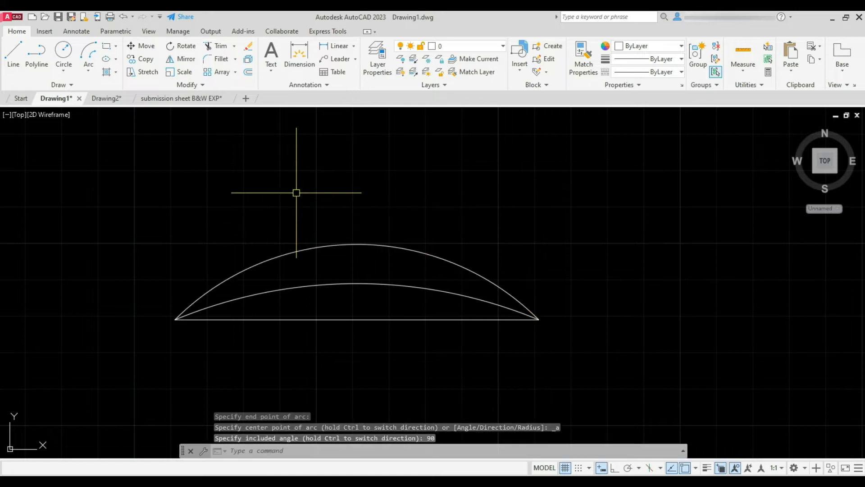
Draw a third Start, End, Angle arc from the line's right end to its left end with a 180° included angle
left_click(79, 73)
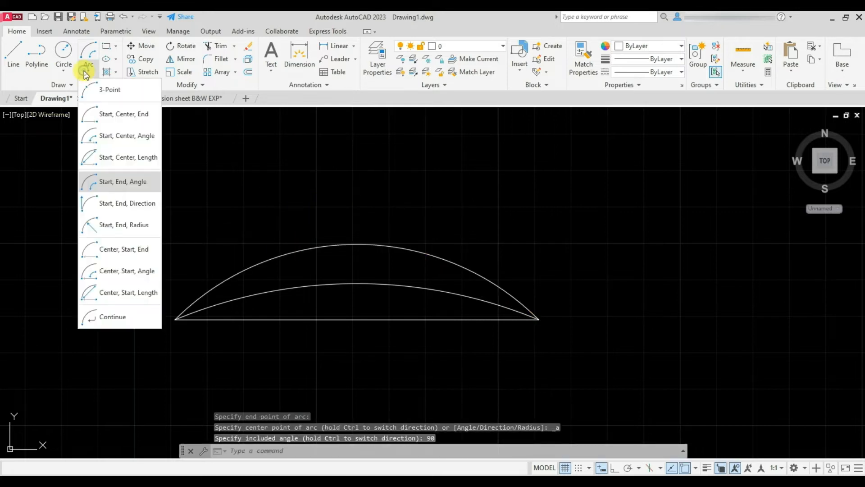
left_click(127, 181)
left_click(539, 320)
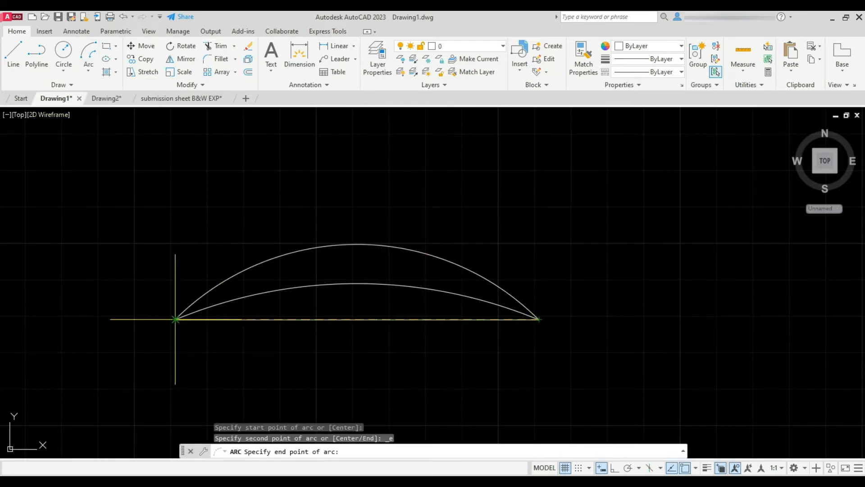
left_click(177, 319)
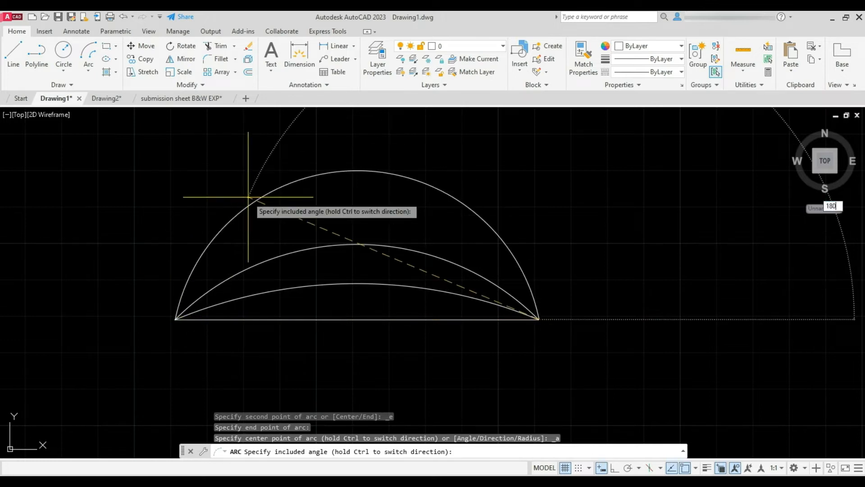
type("180")
key("Return")
Select all three arcs above the line to compare their center points
scroll(354, 135, "down", 4)
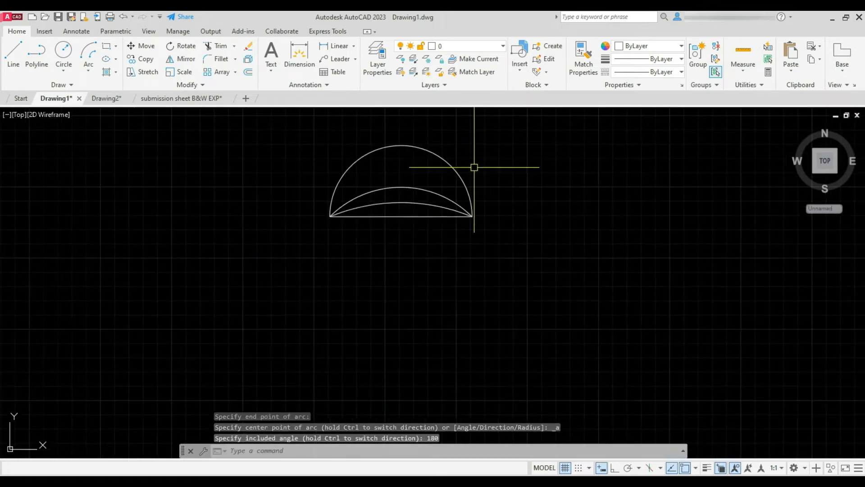
left_click(414, 205)
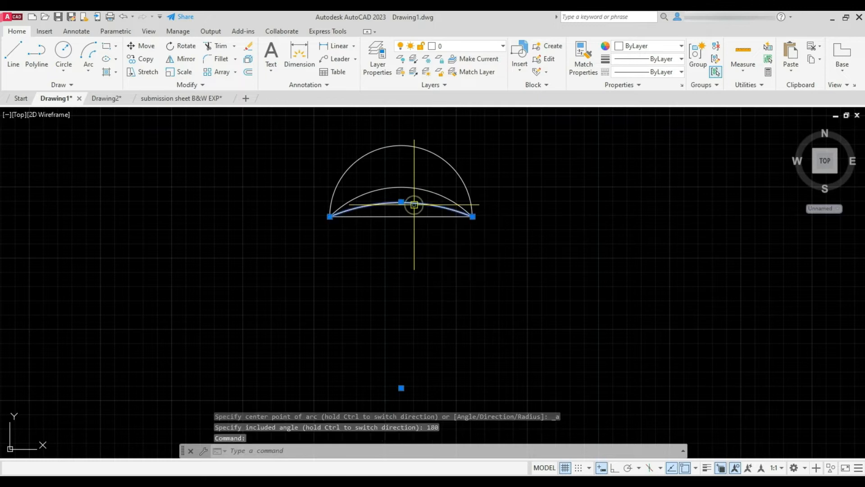
left_click(420, 190)
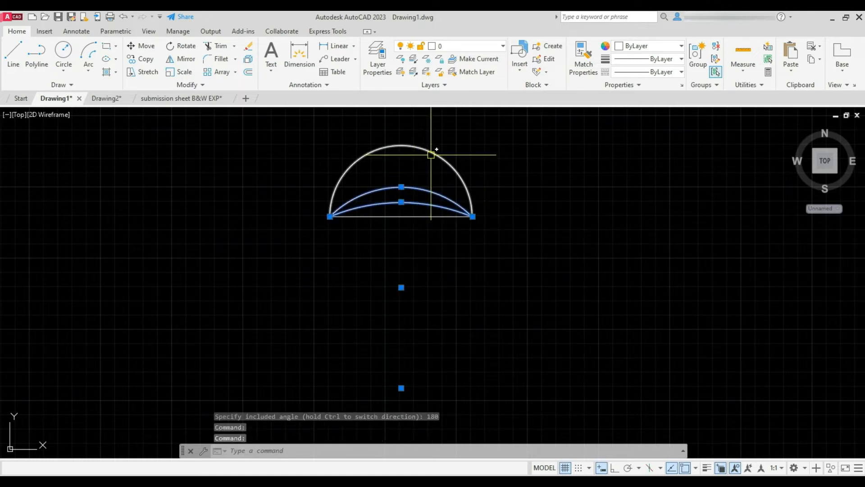
left_click(432, 152)
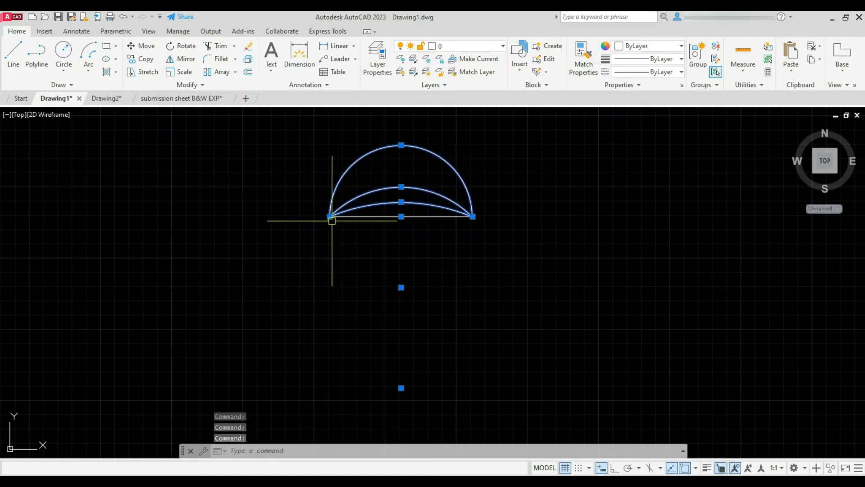
Check the lowest arc's included angle with a temporary angular dimension (DAN), without placing it
type("dan")
key("Return")
left_click(415, 203)
scroll(403, 314, "up", 5)
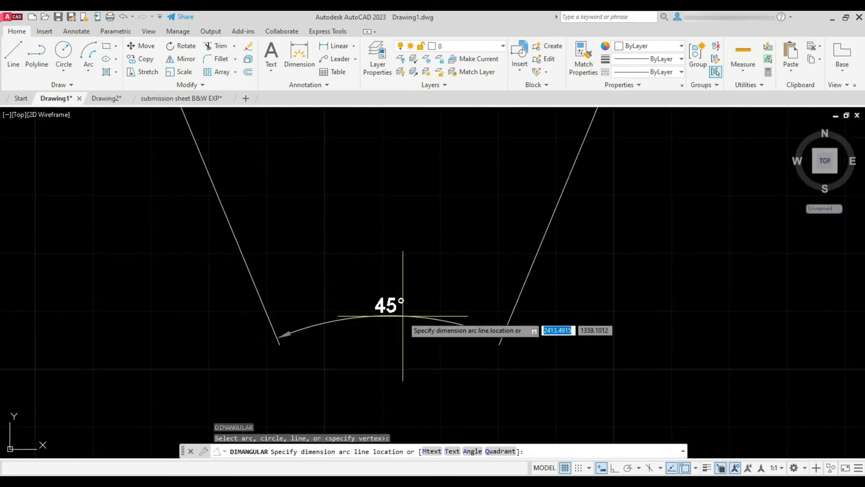
scroll(403, 315, "down", 3)
key("Escape")
Check the middle arc's included angle with a temporary angular dimension, without placing it
key("Return")
left_click(459, 125)
scroll(397, 271, "up", 4)
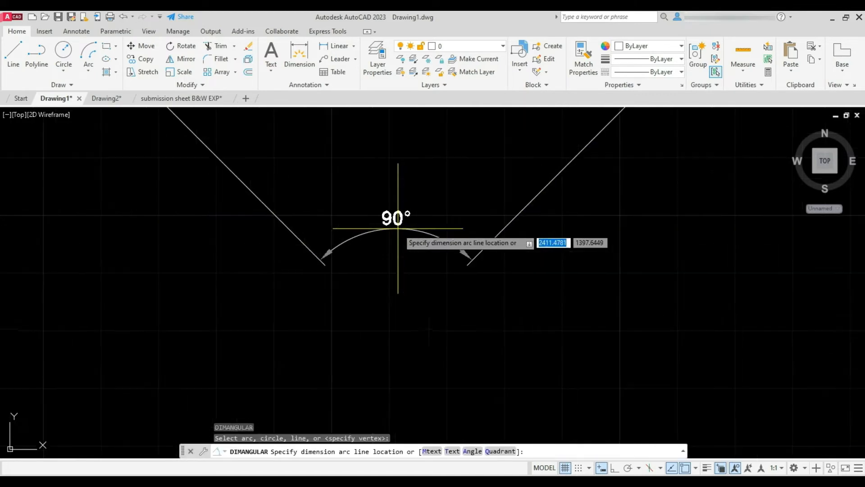
key("Escape")
scroll(398, 228, "down", 4)
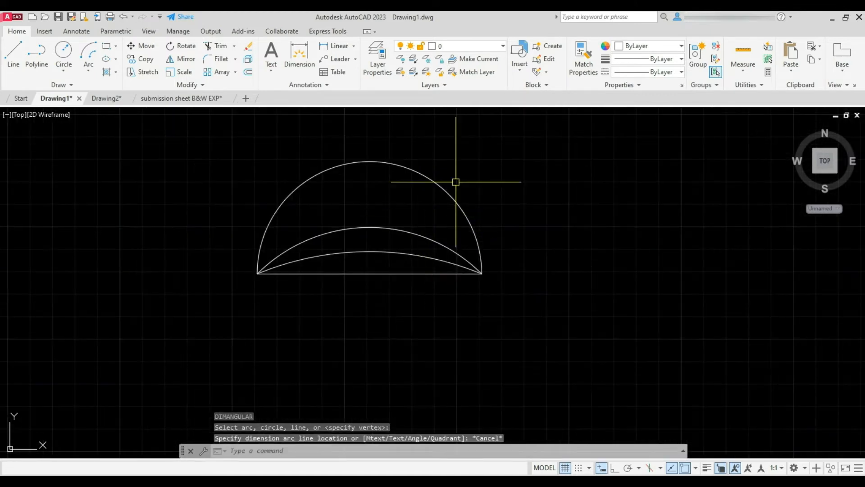
Check the outermost arc's included angle with a temporary angular dimension, without placing it
key("Return")
left_click(428, 176)
scroll(381, 265, "up", 5)
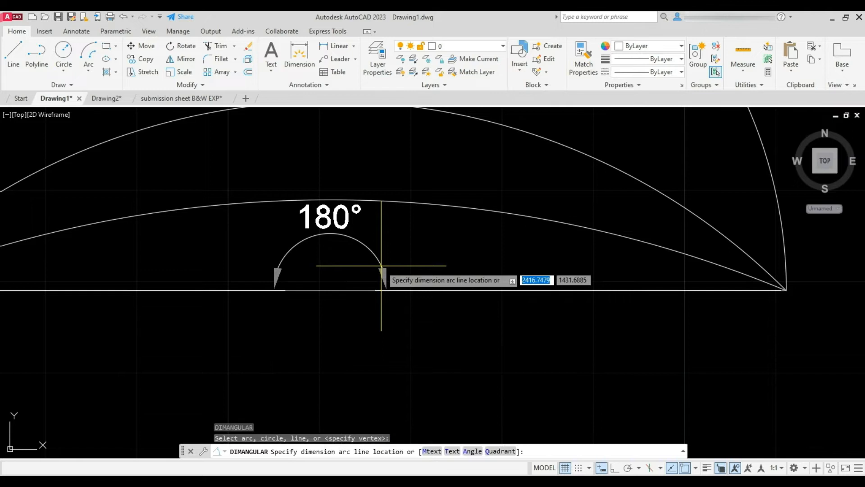
key("Escape")
scroll(460, 312, "down", 5)
Erase all three arcs above the reference line, keeping the line
left_click(497, 173)
left_click(444, 283)
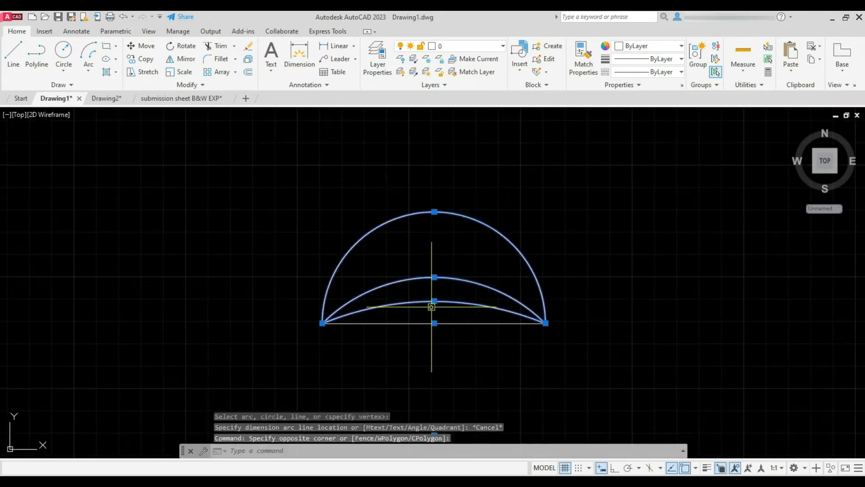
key("Delete")
Draw a Start, End, Direction arc from the line's right end to its left end with a 90° tangent direction
left_click(87, 77)
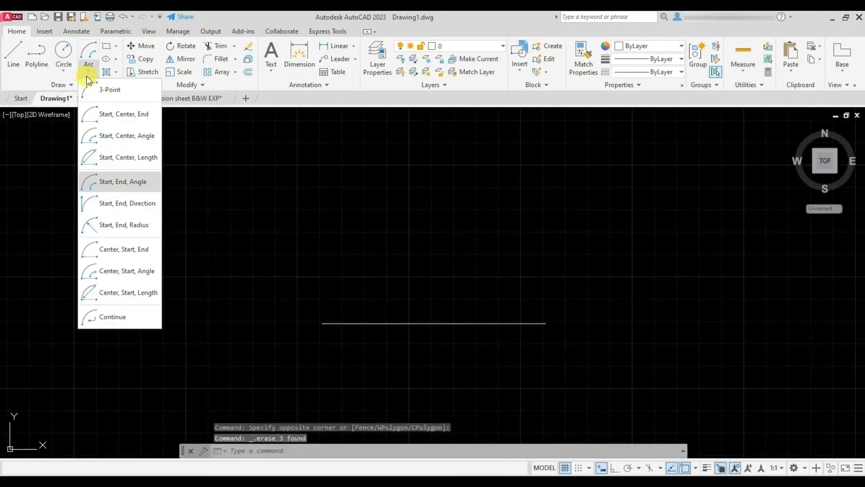
left_click(147, 201)
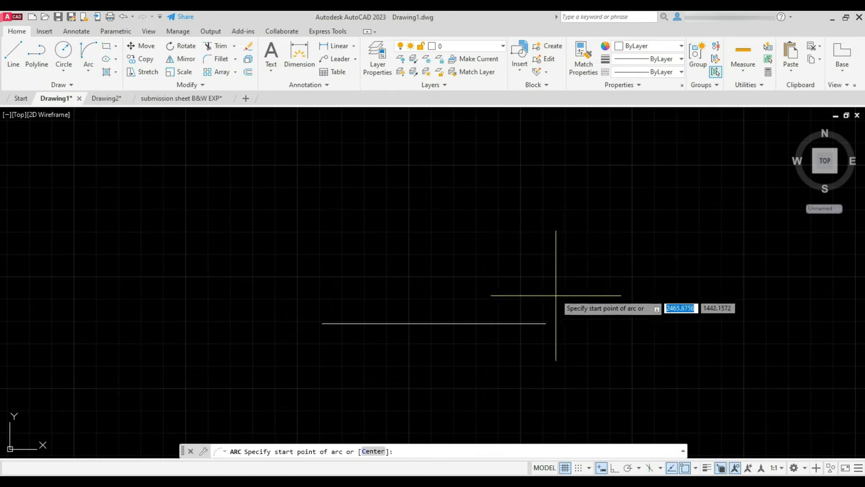
left_click(546, 323)
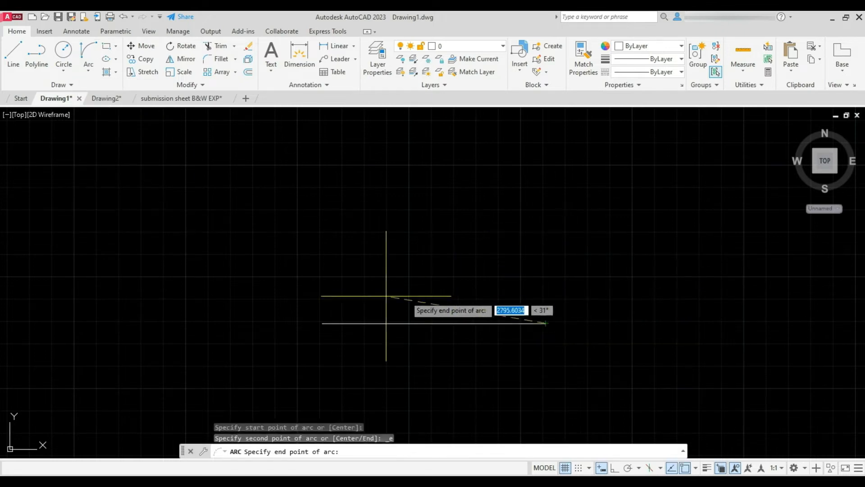
left_click(323, 323)
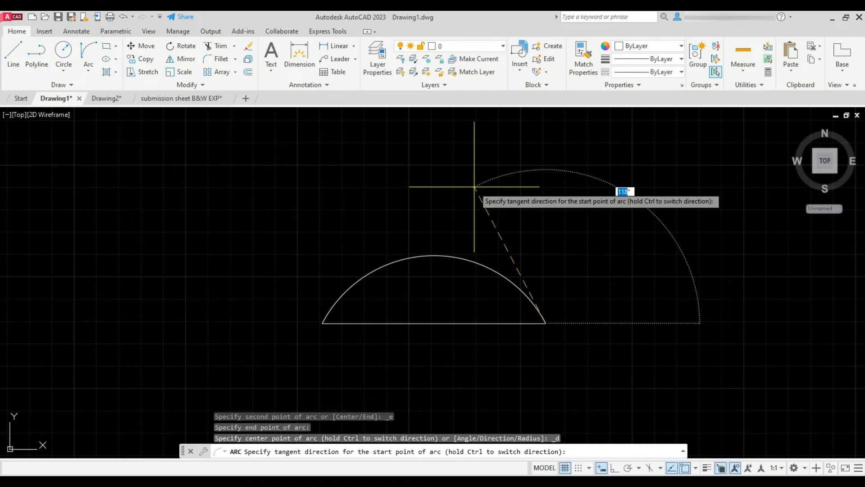
key("Return")
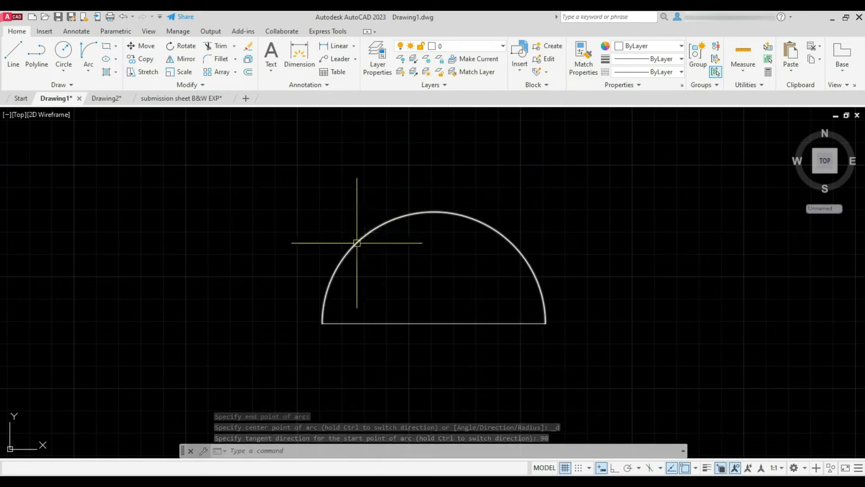
Erase the semicircular arc above the reference line
left_click(499, 183)
left_click(438, 245)
key("Delete")
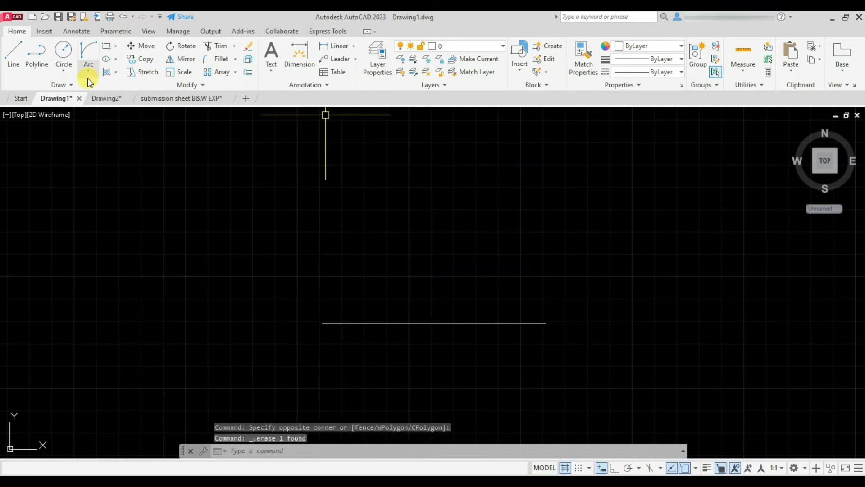
Try to draw a Start, End, Radius arc from the line's right end to its left end with a radius of 40
left_click(88, 77)
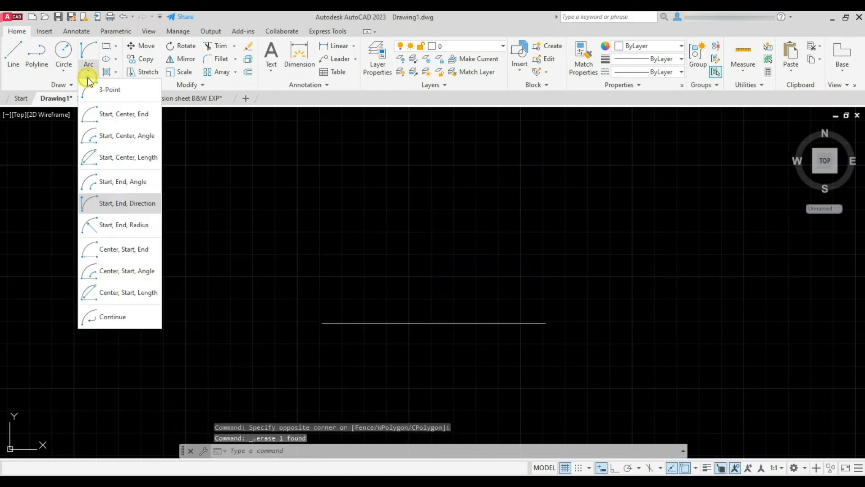
left_click(106, 225)
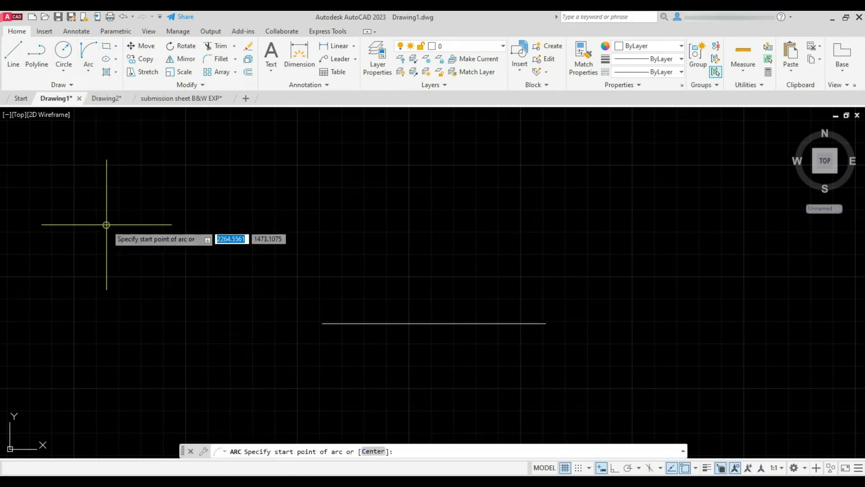
left_click(546, 323)
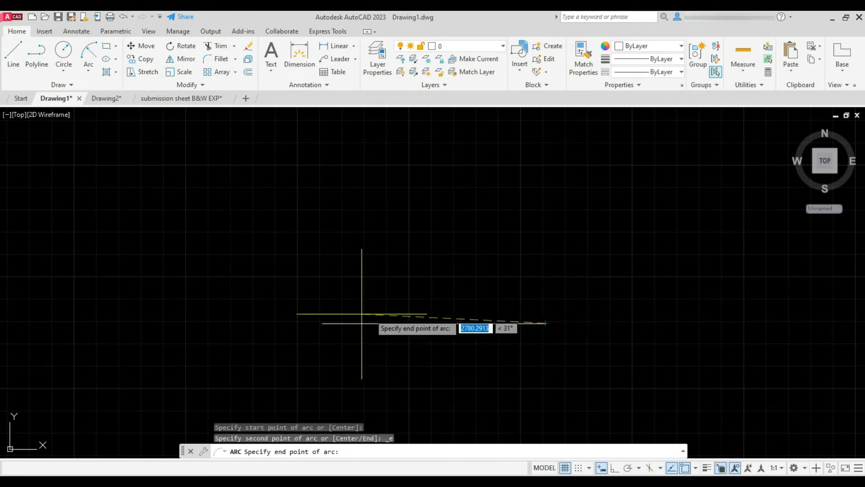
left_click(322, 322)
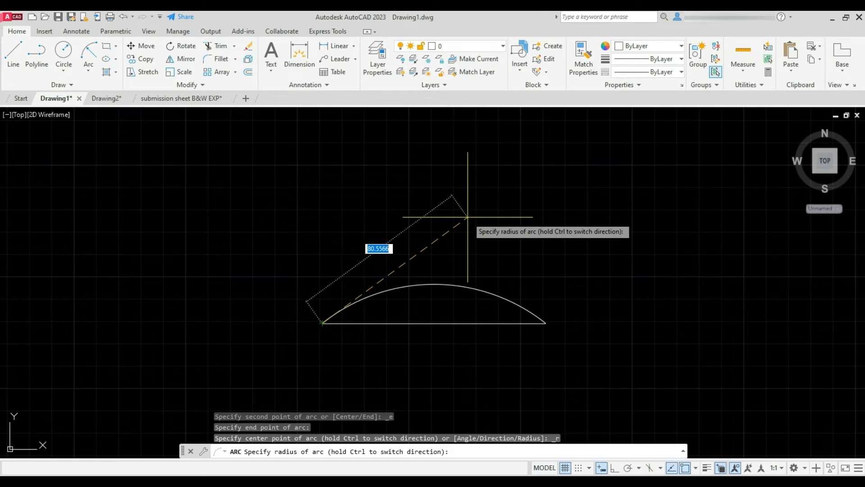
type("40")
key("Return")
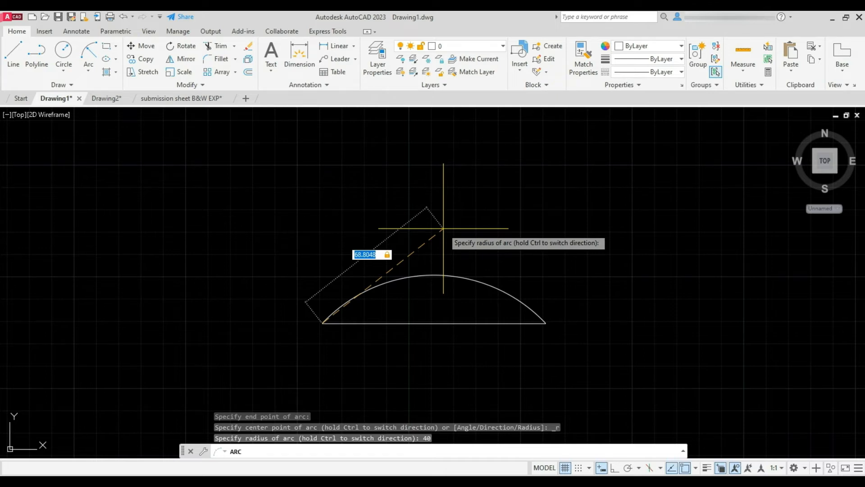
key("Return")
key("Escape")
type("100")
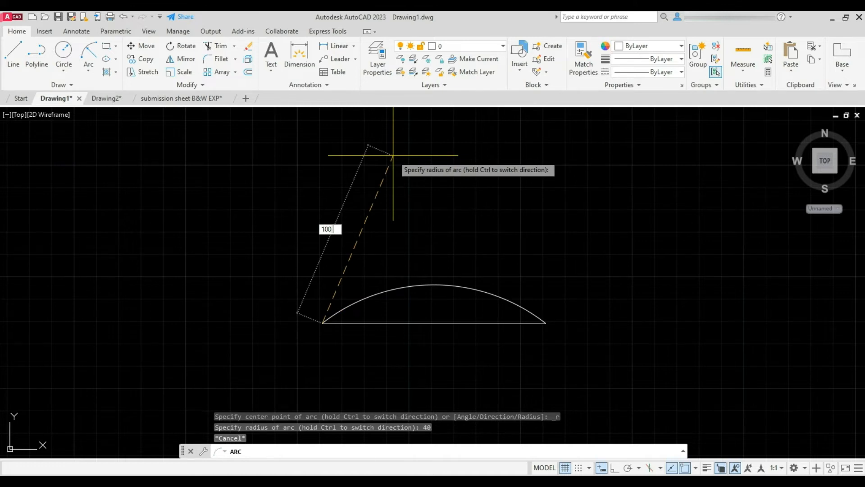
key("Escape")
Draw a Start, End, Radius arc from the line's right end to its left end with a radius of 100
left_click(88, 52)
left_click(546, 323)
left_click(322, 323)
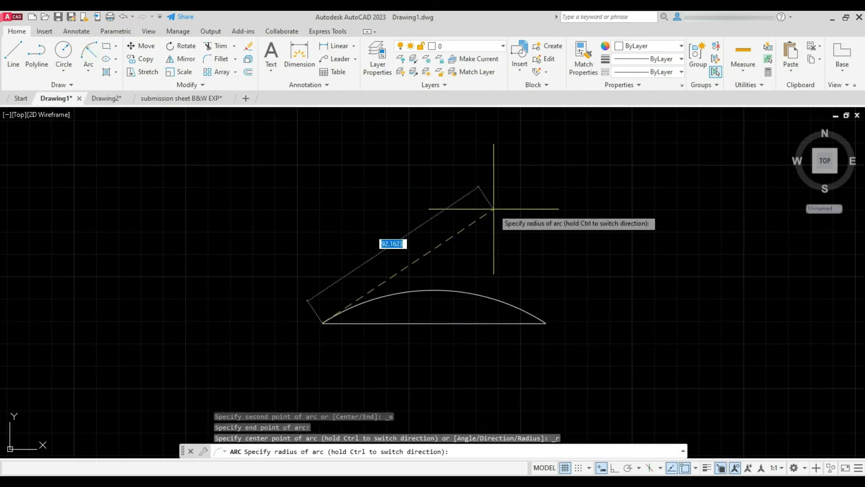
type("100")
key("Return")
Select the new arc to examine where its center point lies below the line
scroll(425, 184, "down", 2)
left_click(440, 253)
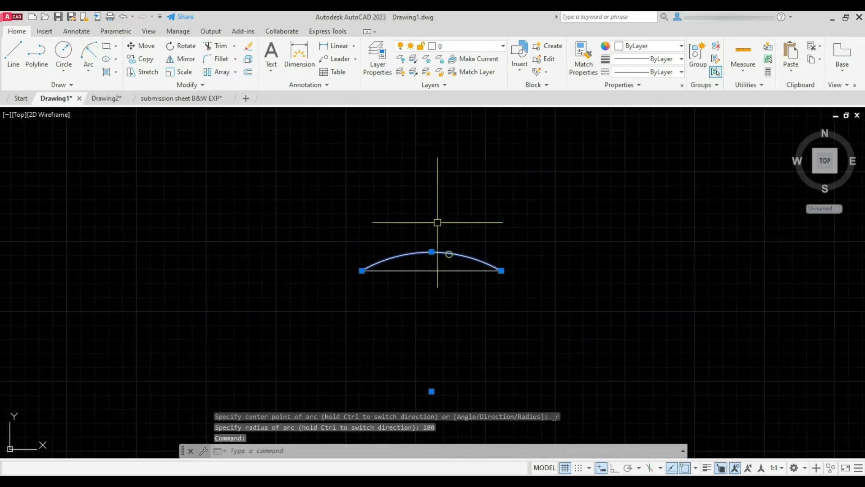
scroll(360, 179, "down", 2)
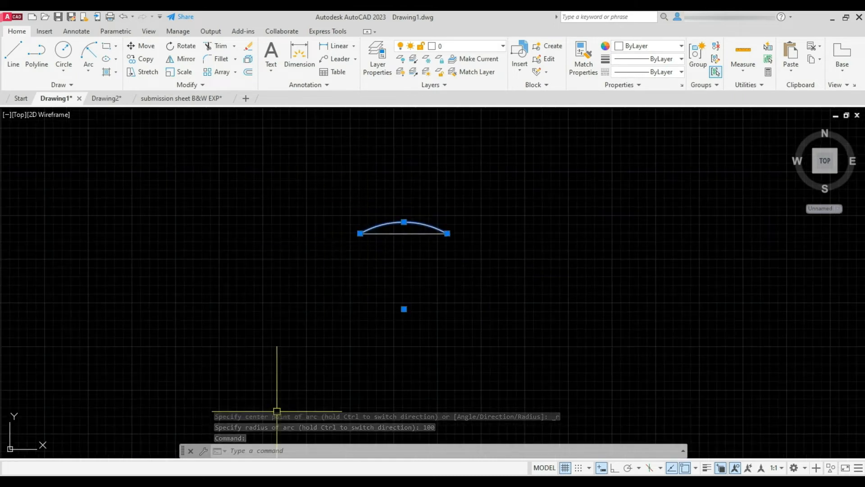
Check the arc's radius with a temporary radius dimension (DRA), without placing it
scroll(398, 214, "up", 4)
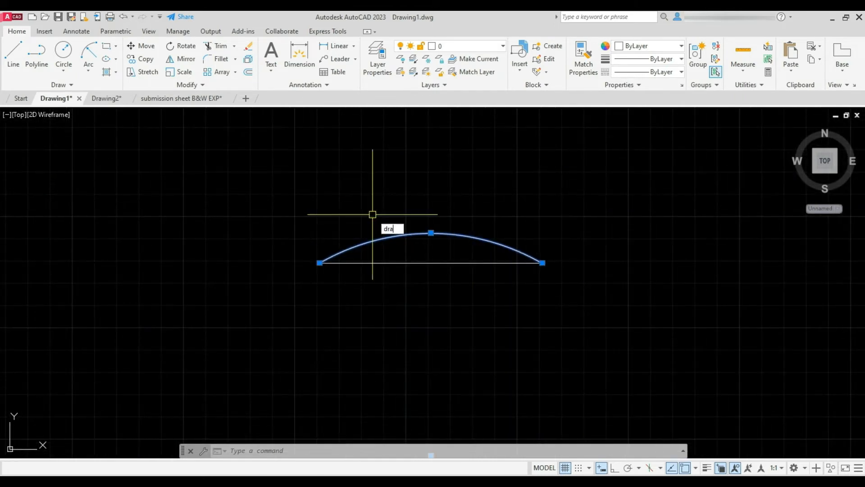
key("Return")
left_click(425, 234)
scroll(426, 228, "up", 6)
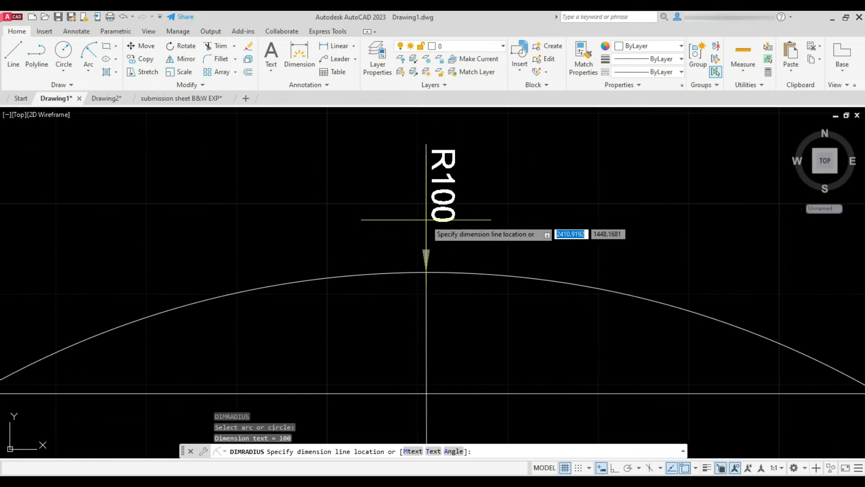
key("Escape")
scroll(419, 216, "down", 5)
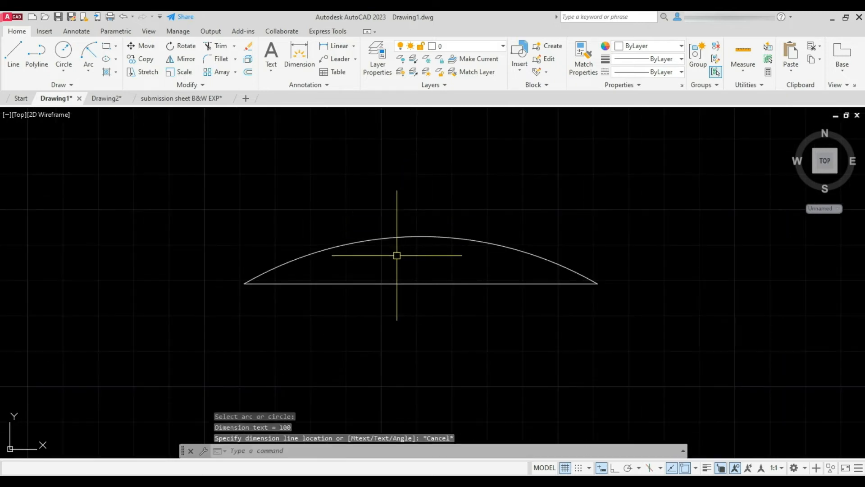
Draw a second Start, End, Radius arc from the line's right end to its left end with a much larger radius
left_click(83, 55)
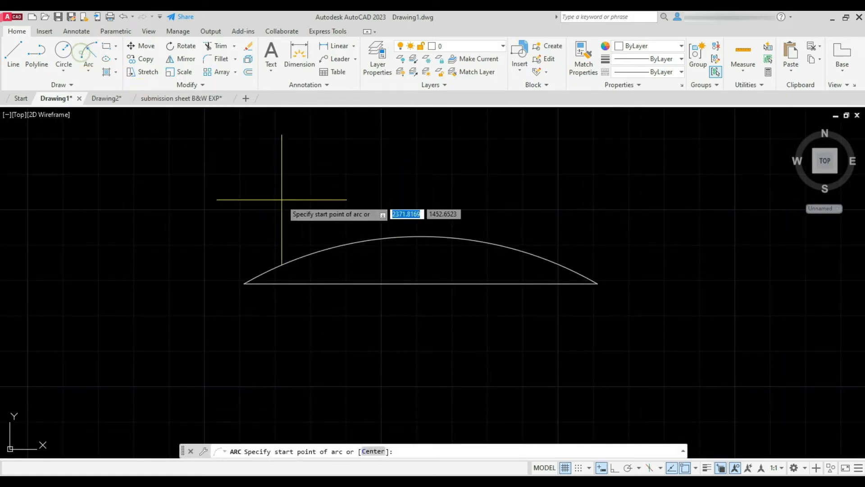
left_click(593, 283)
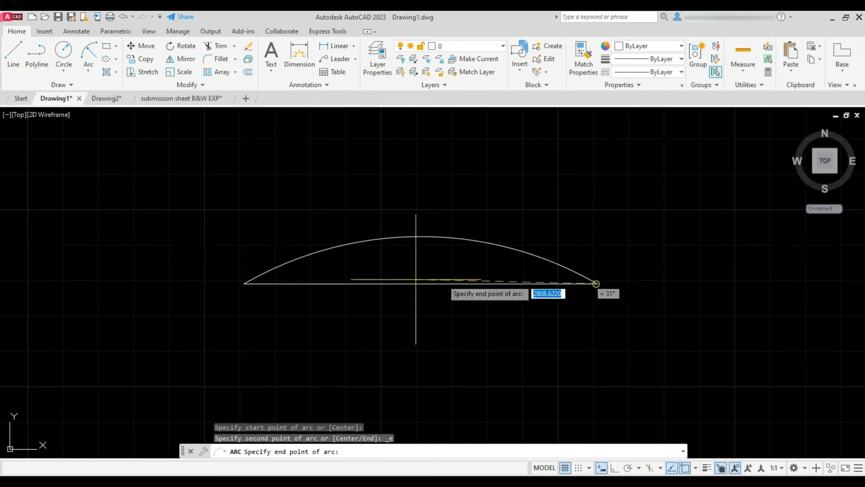
left_click(243, 283)
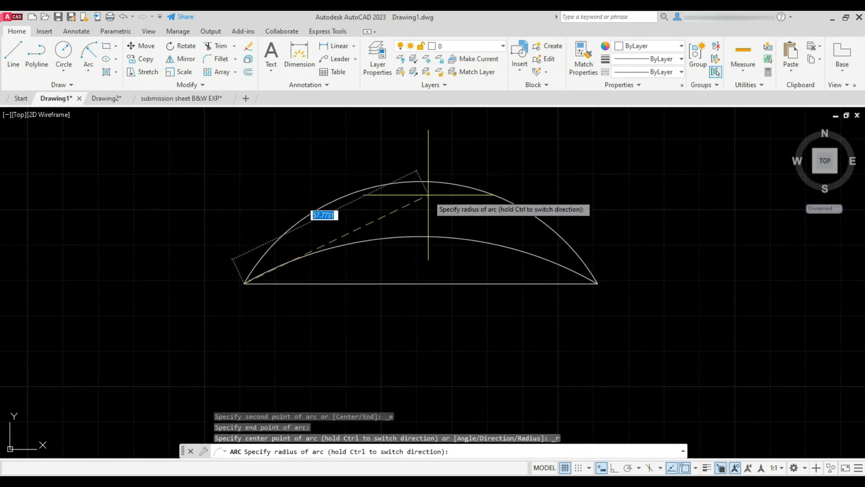
key("Return")
Select the nearly flat arc and examine how far its center point lies from the line
scroll(431, 197, "up", 5)
left_click(416, 186)
scroll(452, 153, "down", 4)
scroll(462, 176, "down", 9)
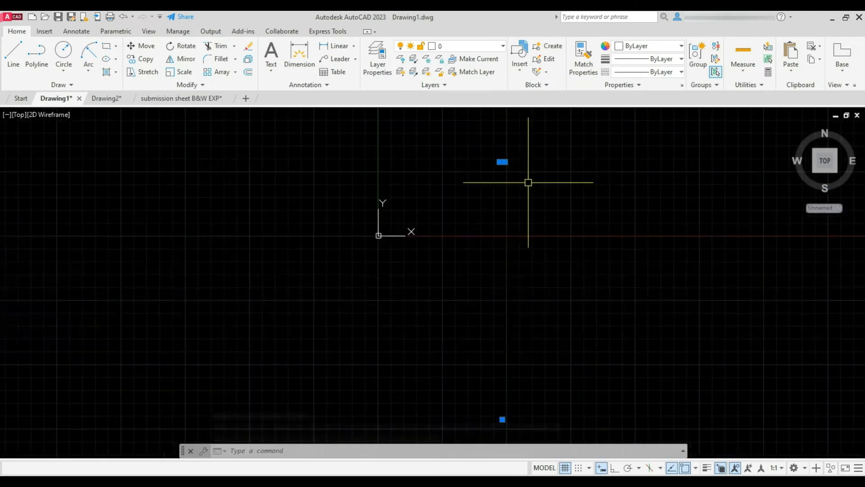
scroll(521, 193, "up", 8)
scroll(406, 270, "up", 6)
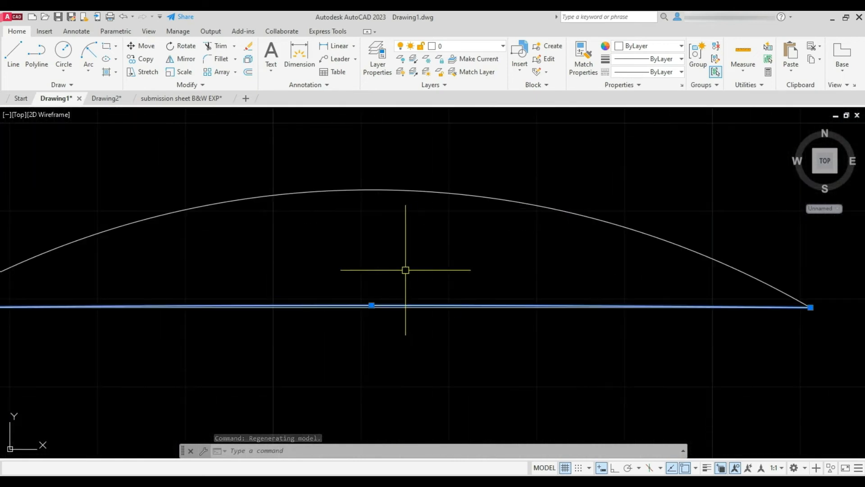
Erase both radius arcs, leaving only the reference line
scroll(486, 245, "down", 2)
left_click(468, 192)
left_click(412, 222)
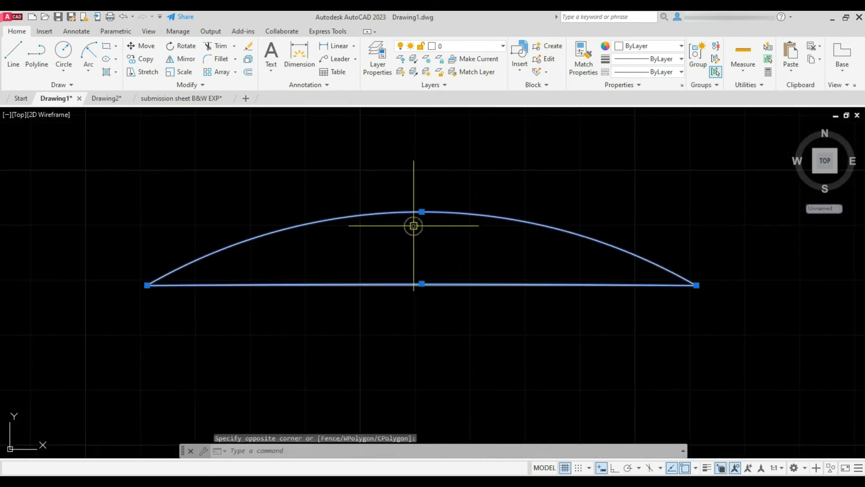
key("Delete")
Draw a 3-Point arc from the line's right end through a point above its middle to its left end
left_click(92, 74)
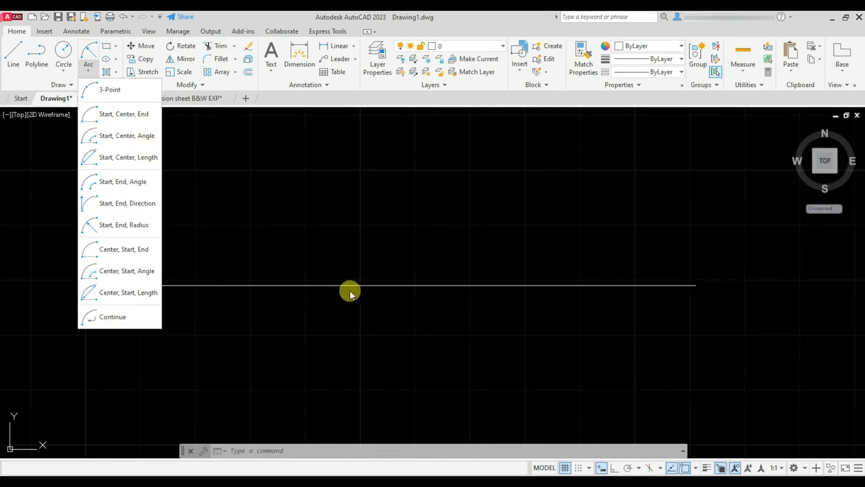
left_click(113, 89)
left_click(696, 285)
left_click(419, 173)
left_click(146, 284)
scroll(458, 276, "down", 2)
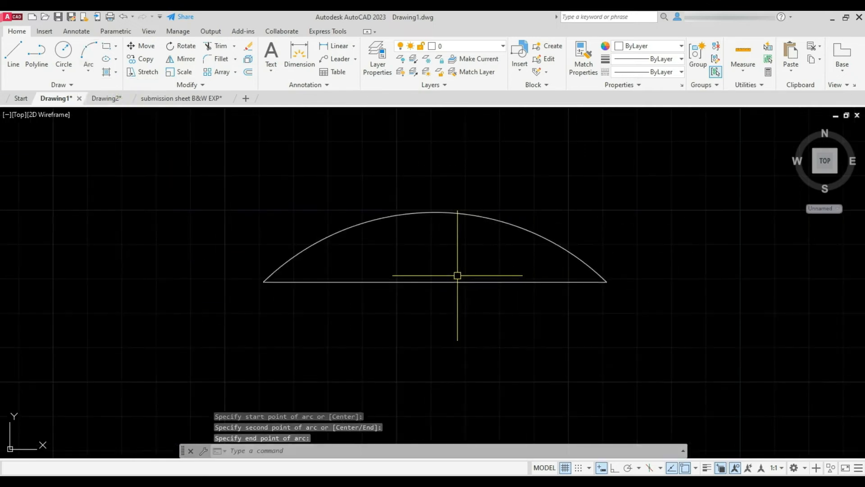
Chain two tangent arcs leftward from the last arc's end with the Continue method, forming a wave
left_click(88, 76)
left_click(116, 314)
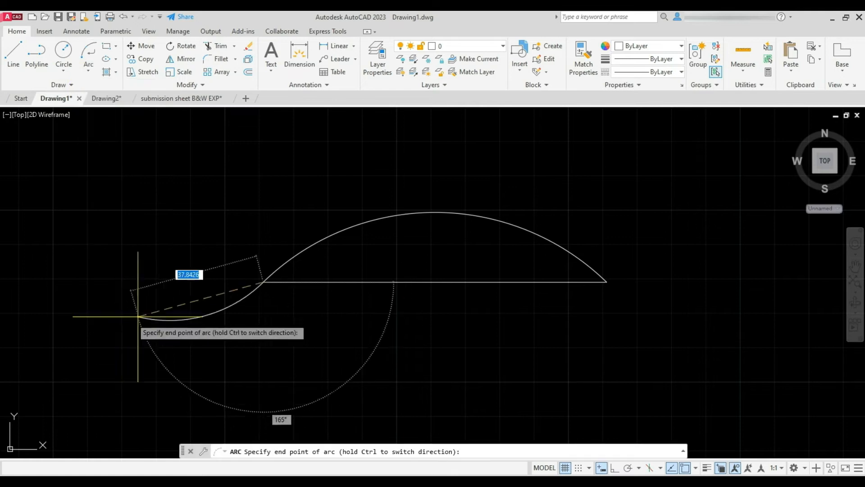
scroll(476, 288, "down", 2)
left_click(308, 193)
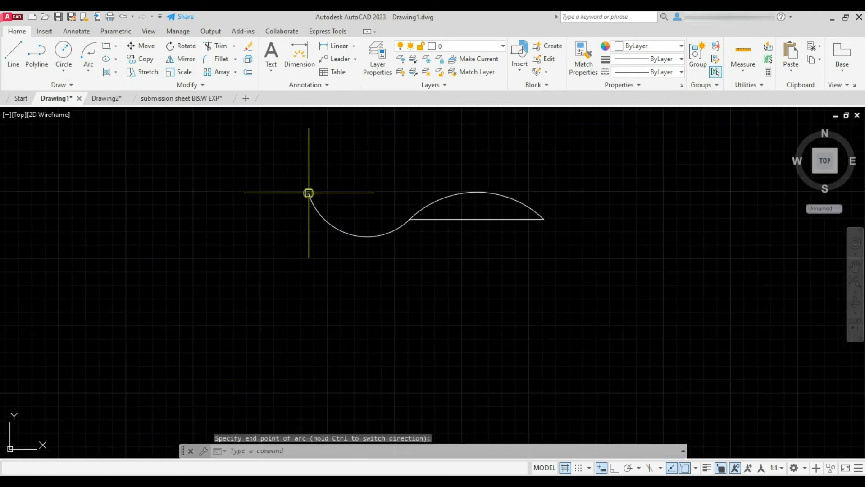
left_click(103, 189)
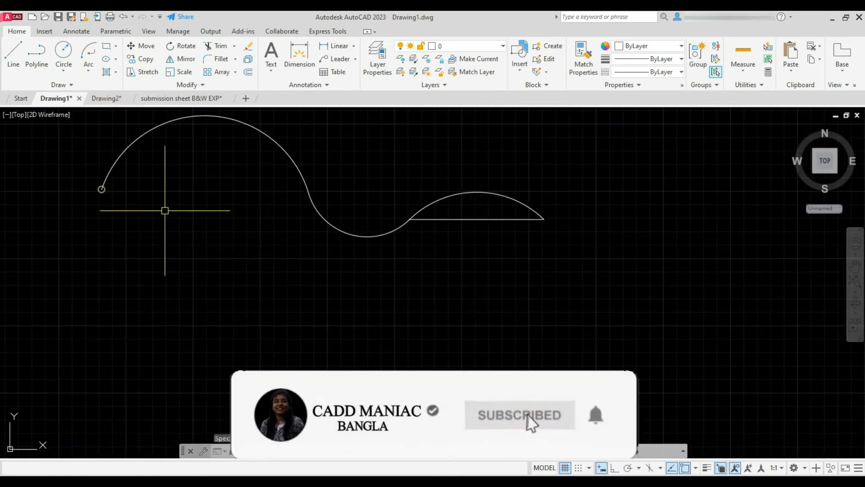
scroll(319, 282, "down", 2)
Draw a 3-Point arc from the line's left end through a point below its middle to its right end
left_click(88, 77)
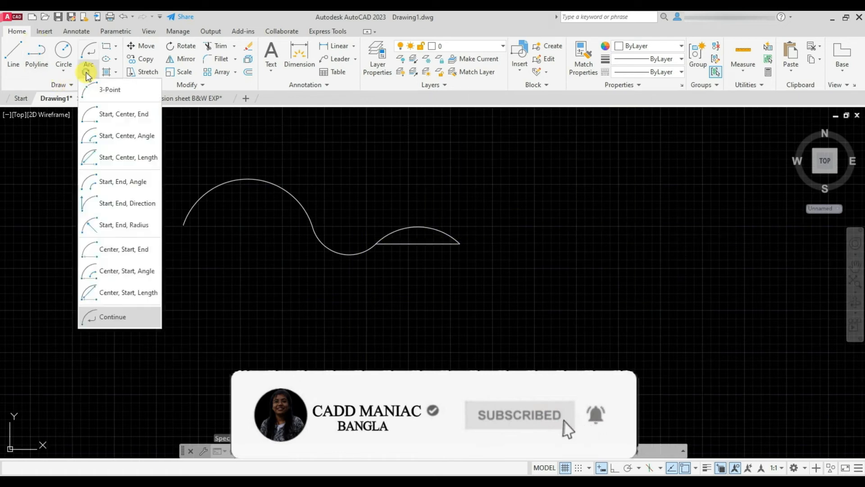
left_click(113, 91)
scroll(424, 279, "up", 2)
left_click(346, 222)
left_click(411, 271)
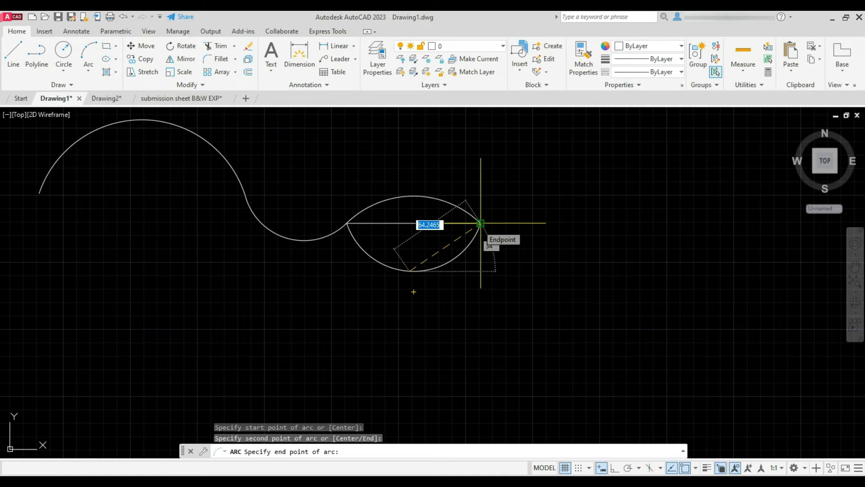
left_click(480, 222)
Erase the four arcs around and beside the reference line, keeping only the line
scroll(460, 258, "down", 2)
scroll(461, 259, "up", 2)
scroll(461, 258, "down", 2)
scroll(417, 238, "up", 2)
left_click(445, 177)
left_click(401, 219)
left_click(409, 268)
left_click(361, 277)
left_click(309, 183)
left_click(195, 271)
key("Delete")
Draw a Start, Center, End arc from the line's right end, centred on its midpoint, passing below to its left end
left_click(88, 71)
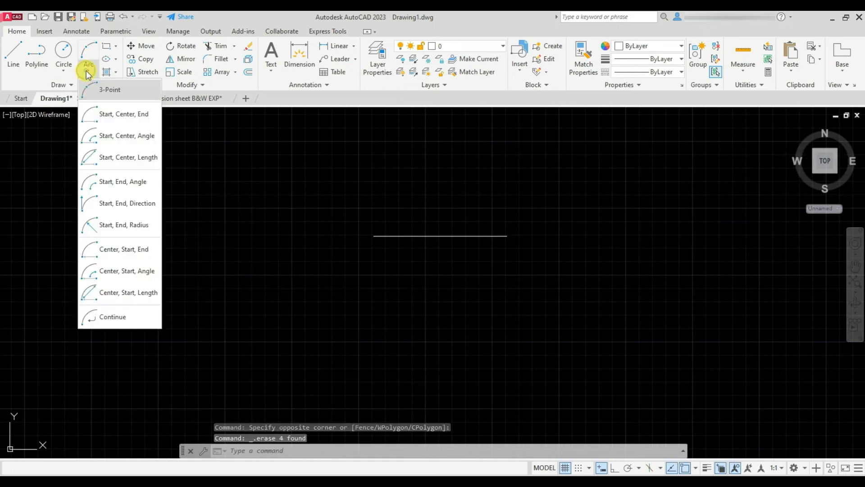
left_click(114, 110)
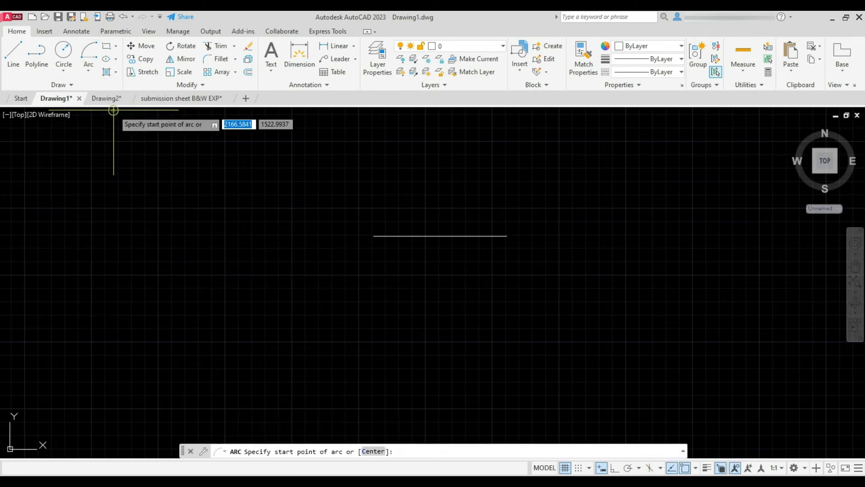
left_click(507, 236)
left_click(441, 235)
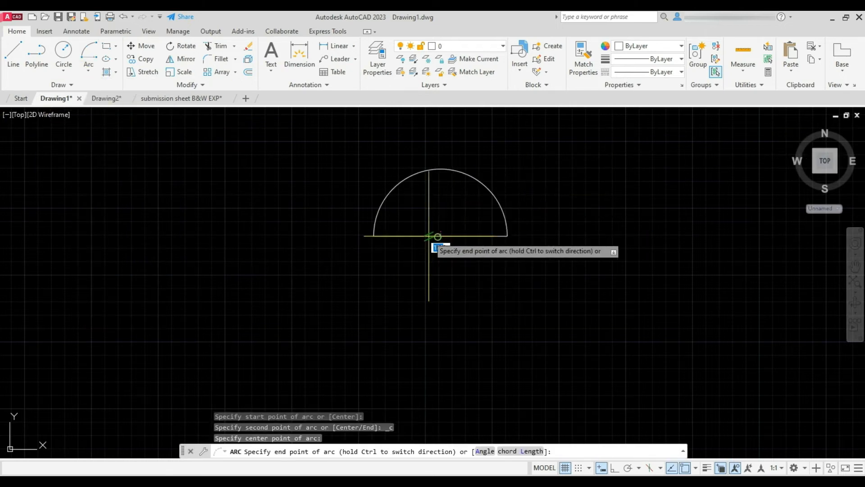
left_click(373, 236, "ctrl")
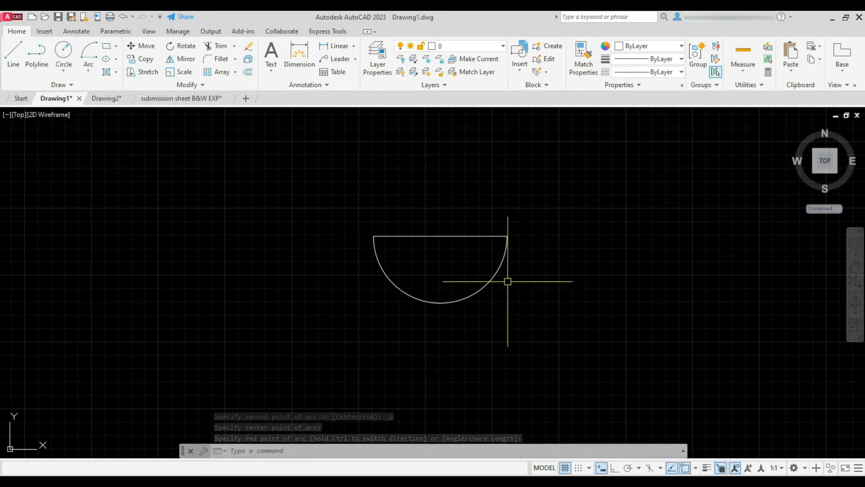
Erase the semicircular arc below the reference line
left_click(462, 273)
left_click(411, 303)
key("Delete")
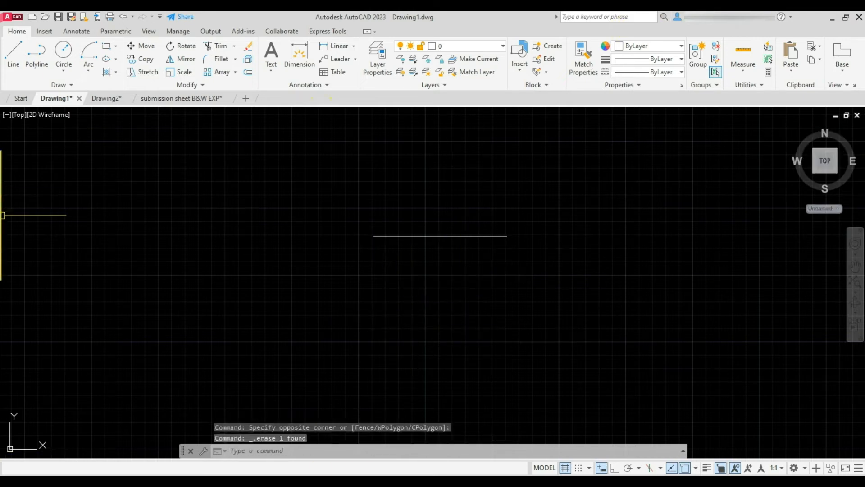
In the "submission sheet B&W EXP" drawing, erase the swing arc of the separate door symbol beside the sheet
left_click(168, 99)
scroll(116, 293, "up", 6)
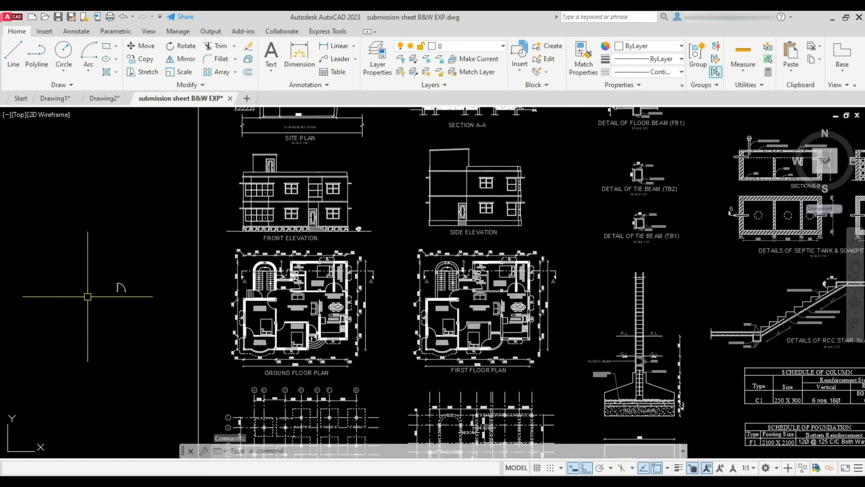
scroll(145, 282, "up", 4)
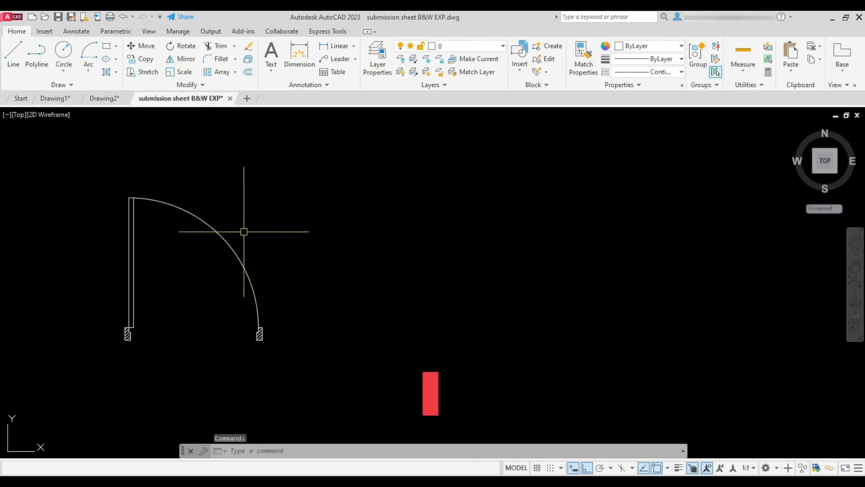
scroll(291, 266, "down", 2)
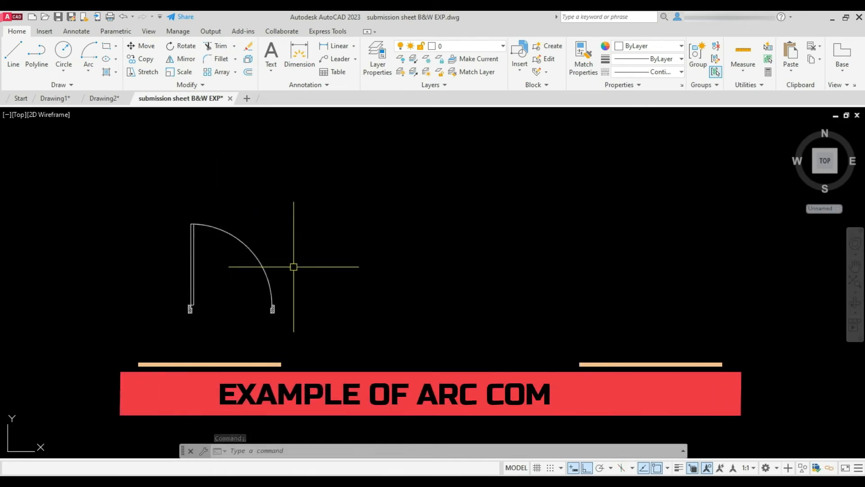
scroll(207, 270, "up", 4)
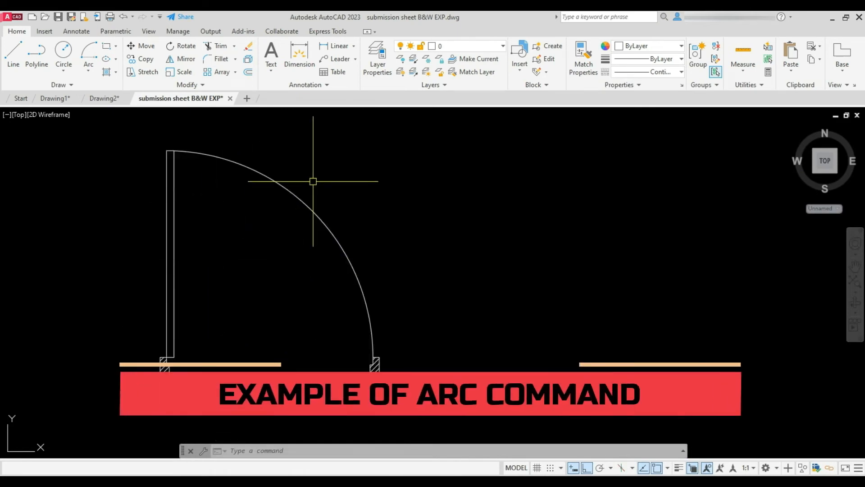
left_click(329, 162)
left_click(253, 239)
key("Delete")
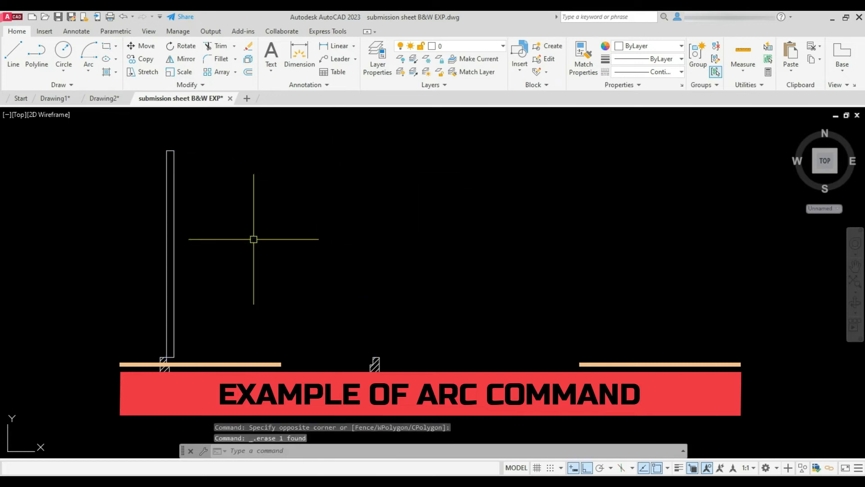
Redraw the door swing with a Start, Center, End arc from the right jamb, centred at the leaf's base, to the leaf's top
left_click(90, 74)
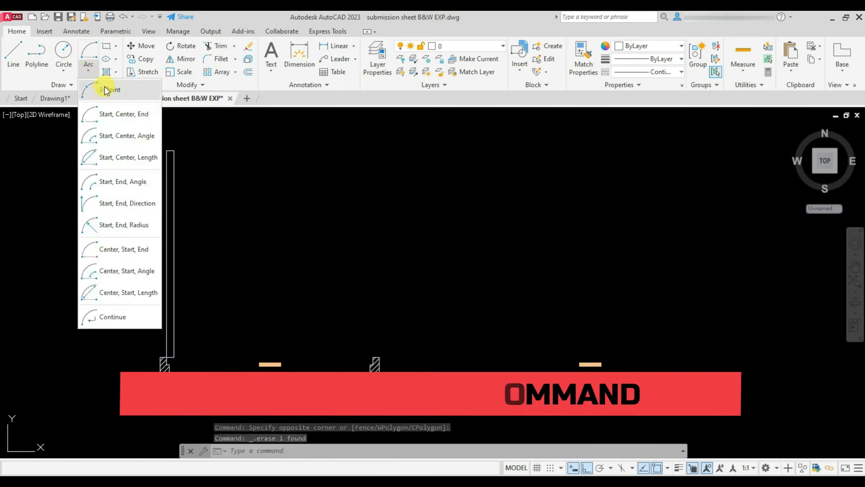
left_click(119, 113)
scroll(341, 353, "up", 2)
left_click(392, 359)
scroll(99, 368, "up", 4)
middle_click_drag(99, 369, 171, 350)
scroll(171, 350, "down", 2)
scroll(112, 339, "up", 3)
left_click(110, 324)
scroll(244, 363, "down", 5)
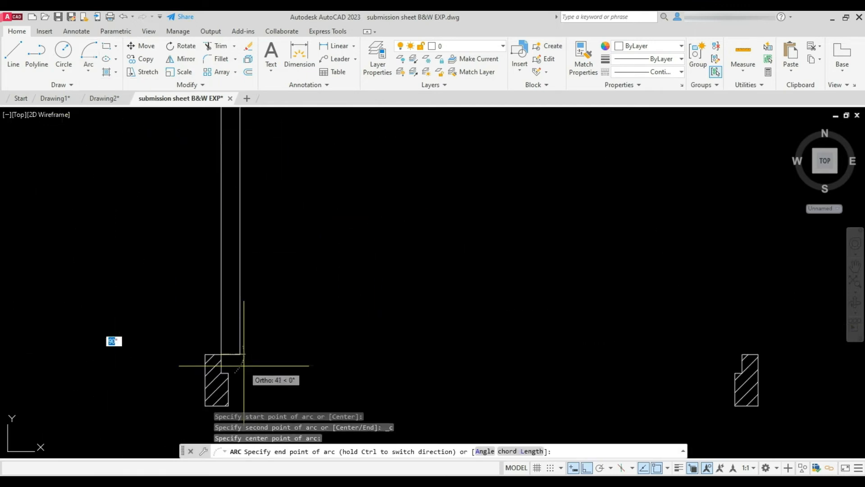
left_click(244, 157)
scroll(254, 275, "down", 4)
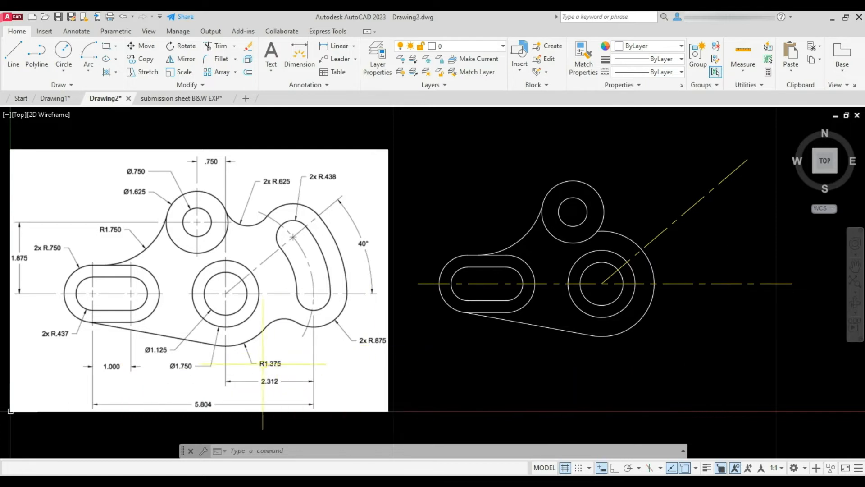
In Drawing2, examine the reference picture's curved slot and its 40° layout, and review the available Arc methods
scroll(233, 296, "up", 5)
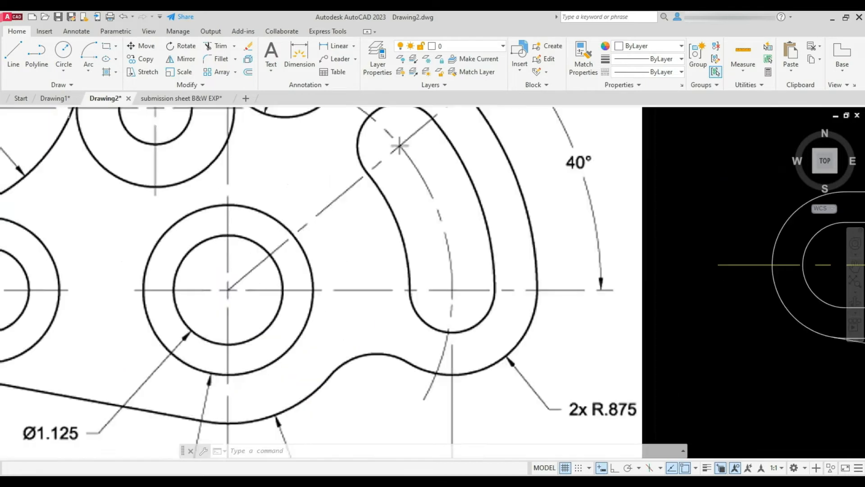
scroll(232, 289, "down", 1)
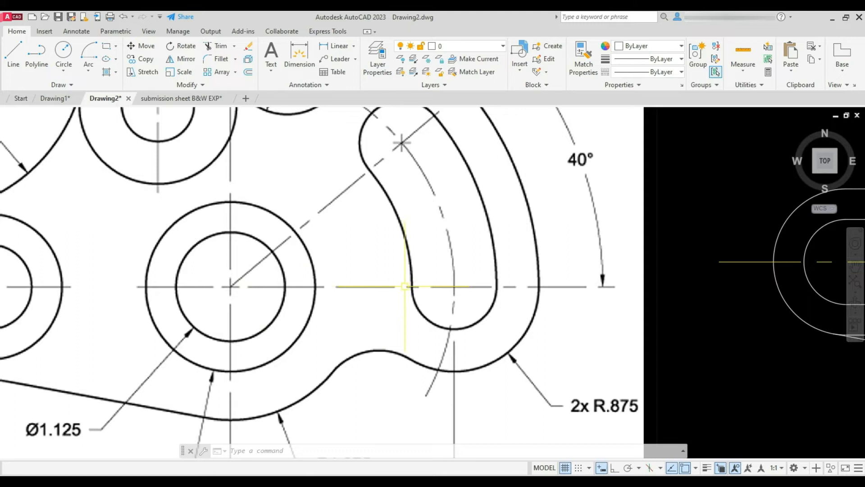
scroll(407, 287, "down", 4)
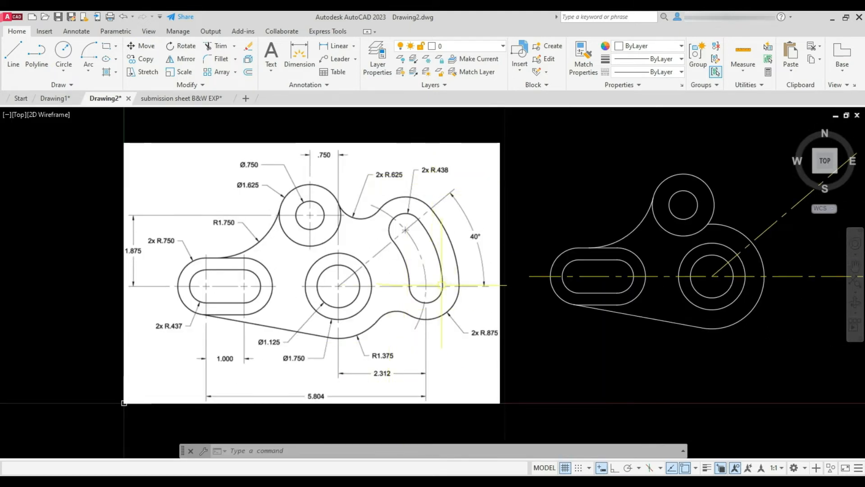
scroll(442, 285, "up", 2)
scroll(370, 247, "down", 2)
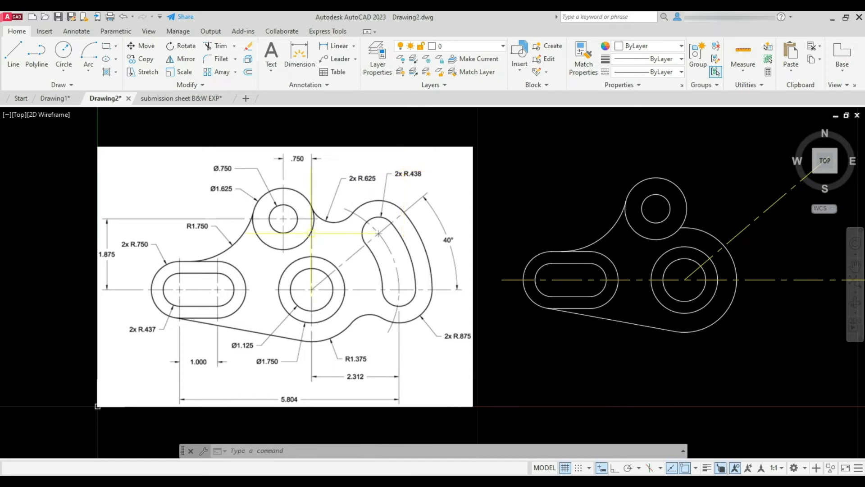
scroll(311, 233, "down", 2)
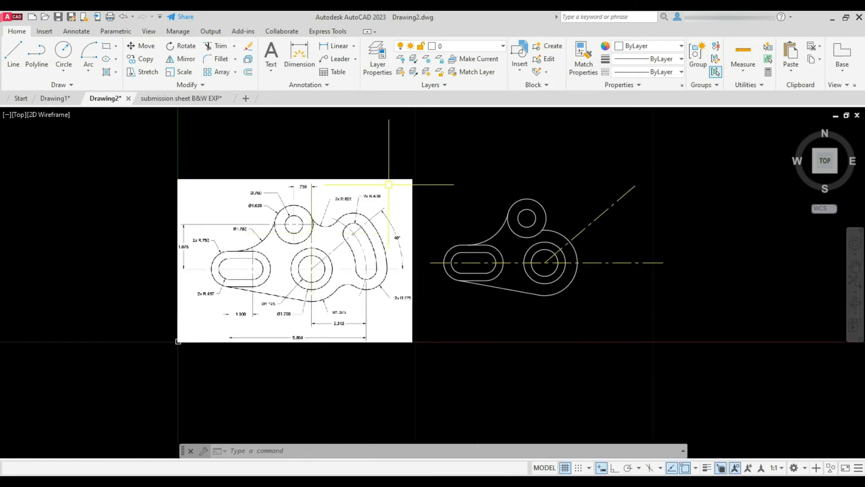
left_click(88, 76)
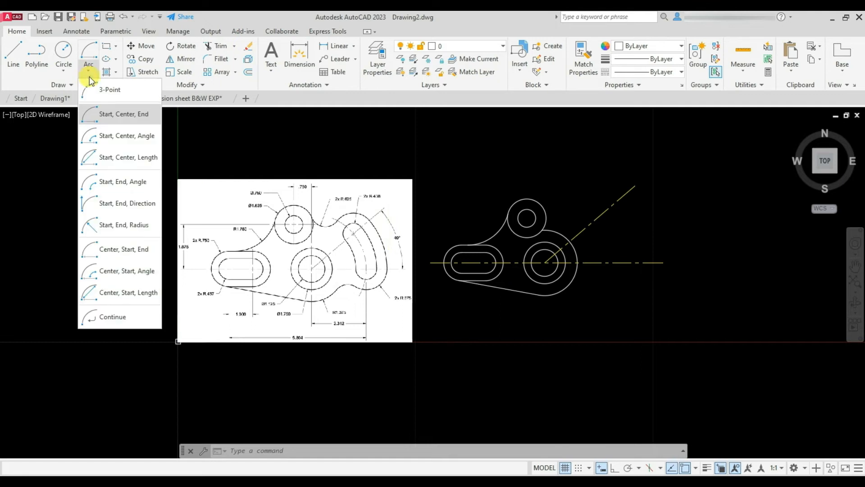
left_click(143, 249)
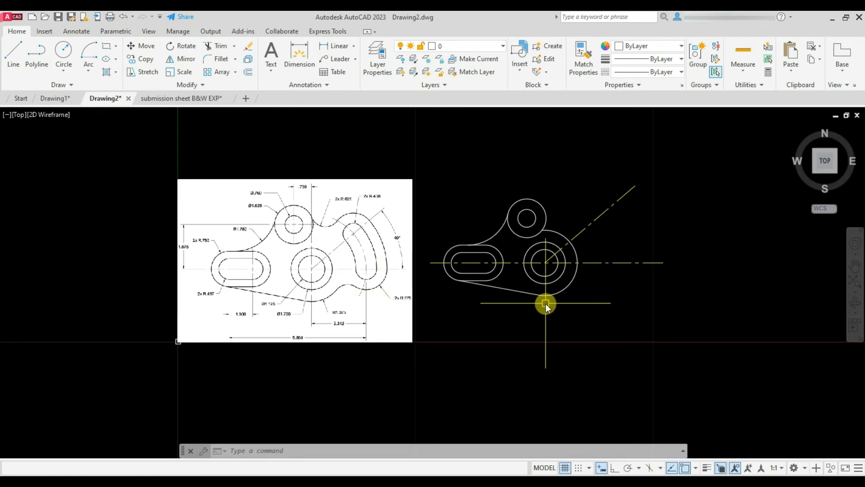
Draw an arc centred on the concentric circles, starting 1.874 to the right on the horizontal centreline and ending on the angled centreline
type("a")
key("Return")
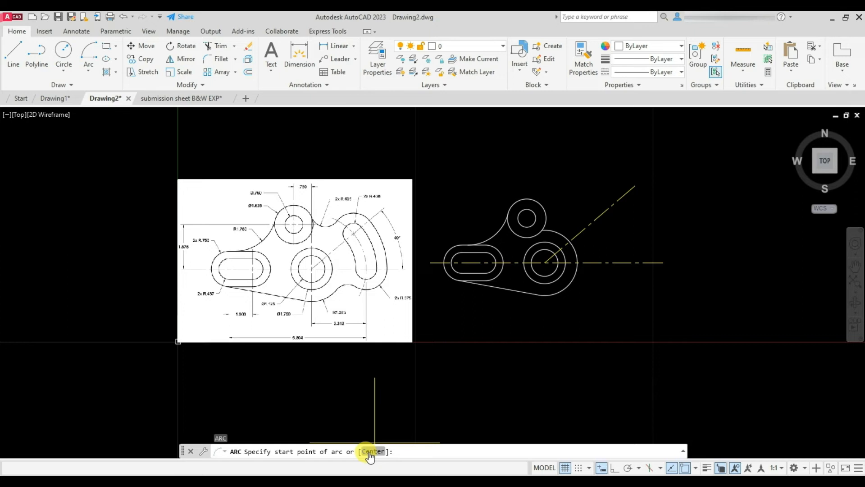
type("c")
key("Return")
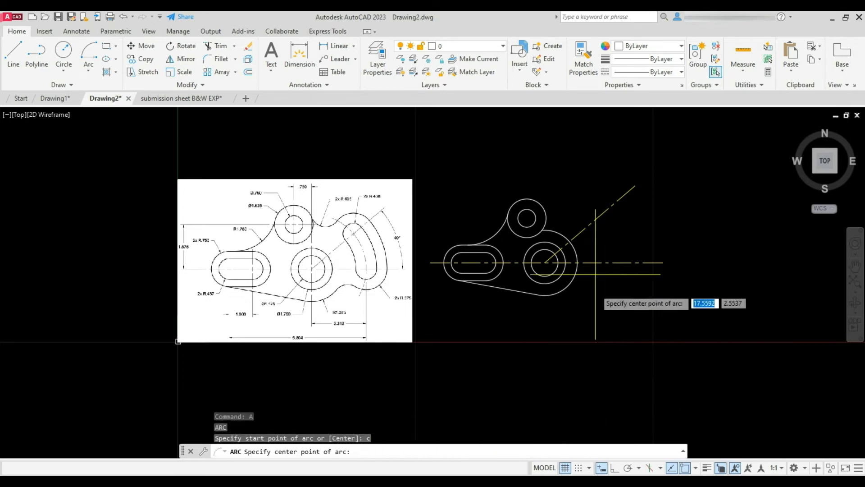
scroll(595, 271, "up", 6)
left_click(392, 241)
scroll(476, 283, "down", 4)
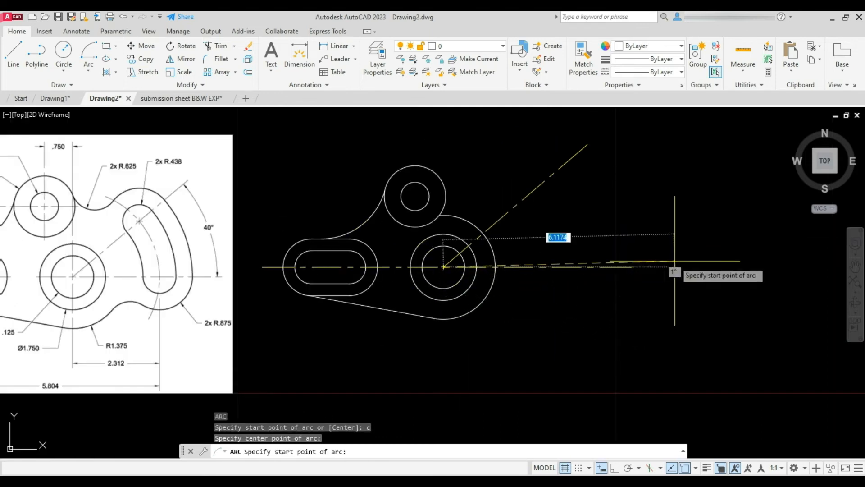
key("F8")
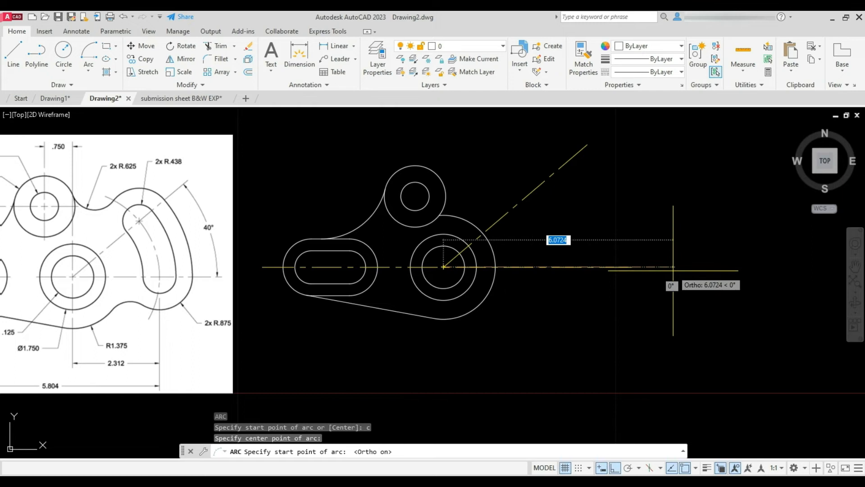
scroll(673, 269, "down", 2)
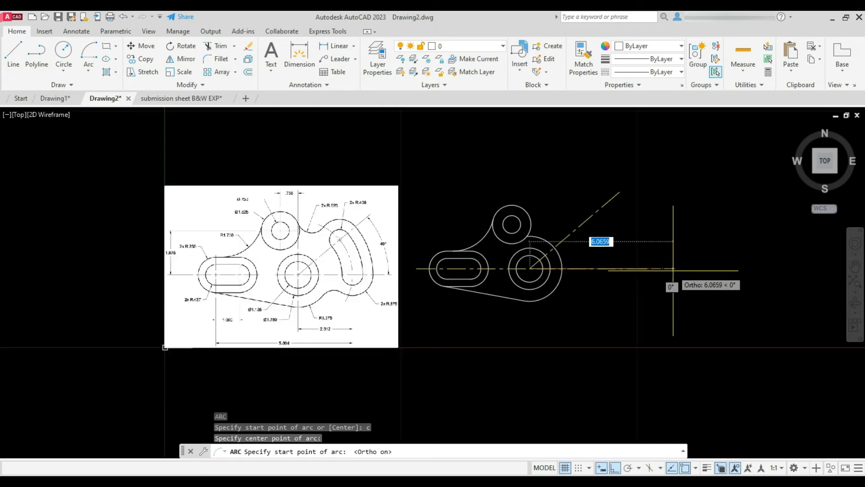
type("1.874")
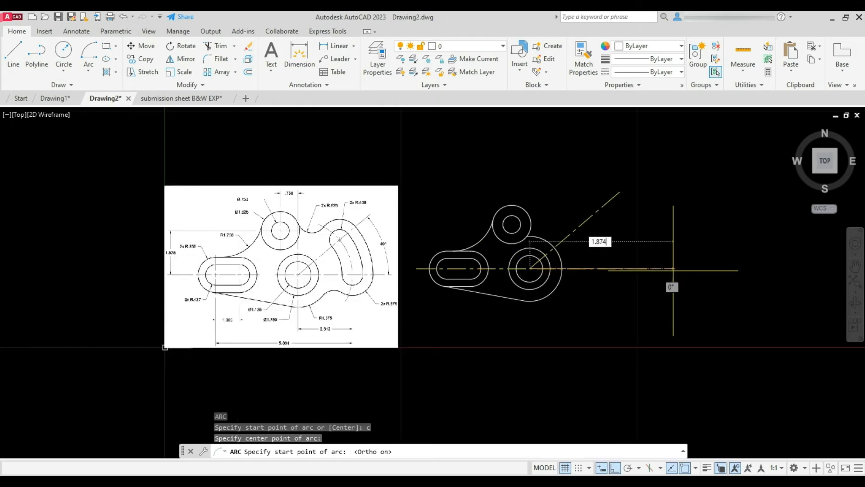
key("Return")
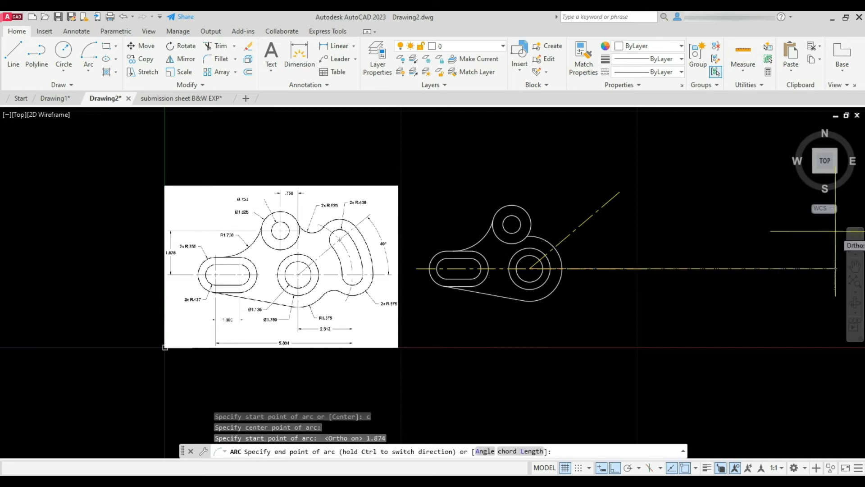
scroll(598, 253, "up", 4)
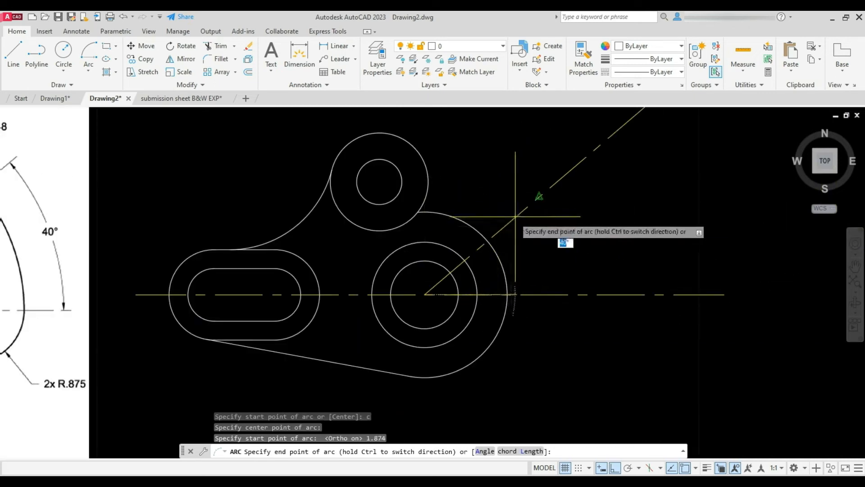
key("F8")
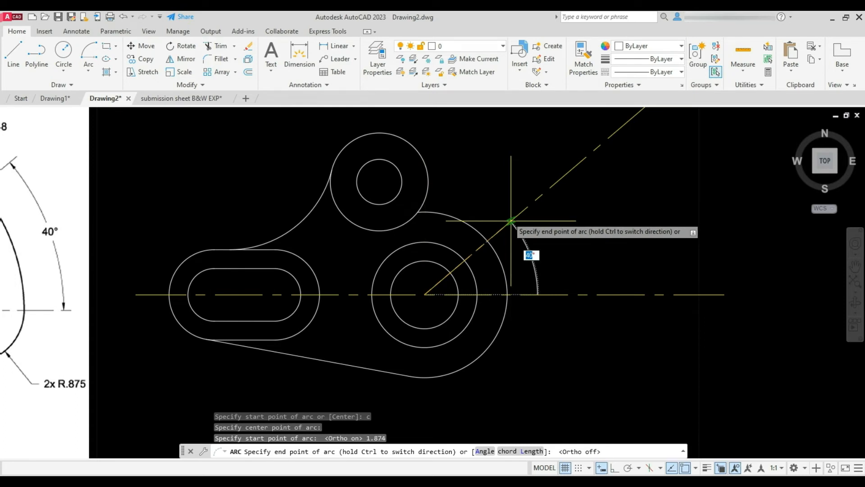
left_click(509, 221)
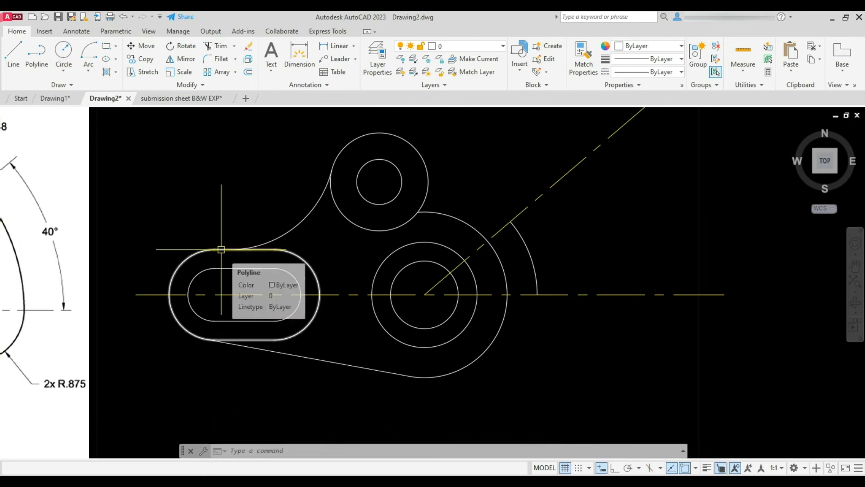
Draw the slot's outer arc centred on the concentric circles, starting 2.75 to the right on the horizontal centreline and ending on the angled centreline
key("Return")
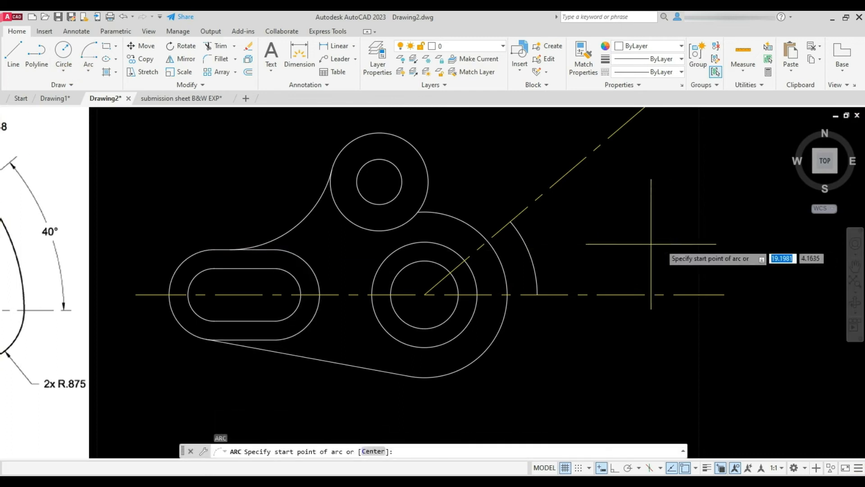
left_click(372, 450)
left_click(424, 296)
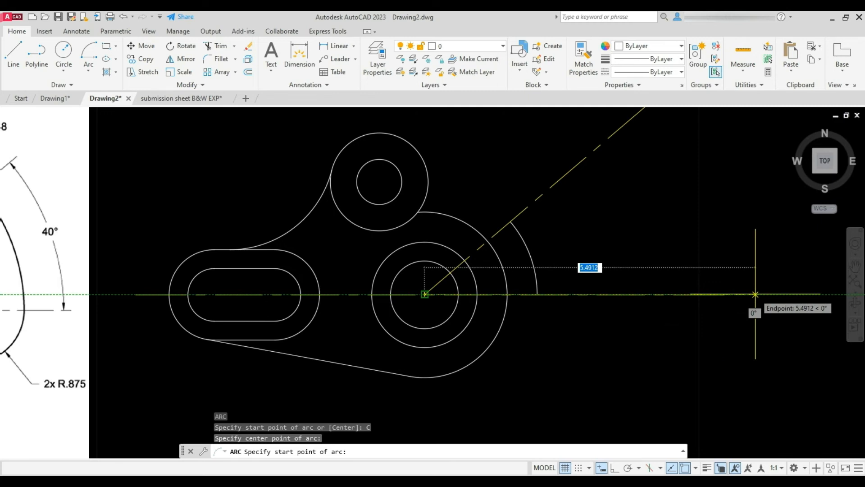
type("2.75")
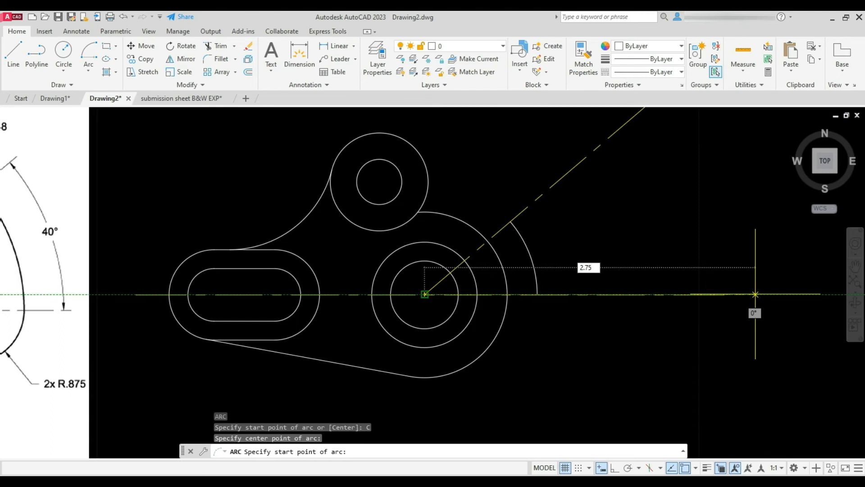
key("Return")
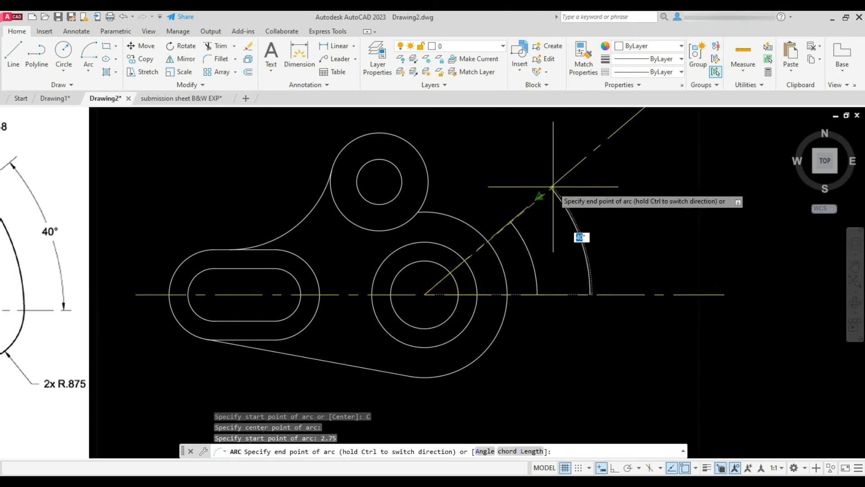
scroll(553, 186, "up", 5)
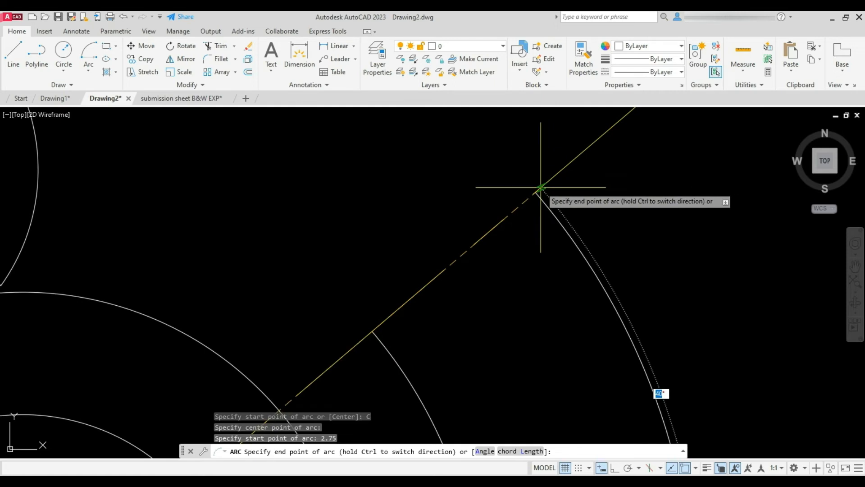
left_click(540, 187)
scroll(518, 180, "down", 6)
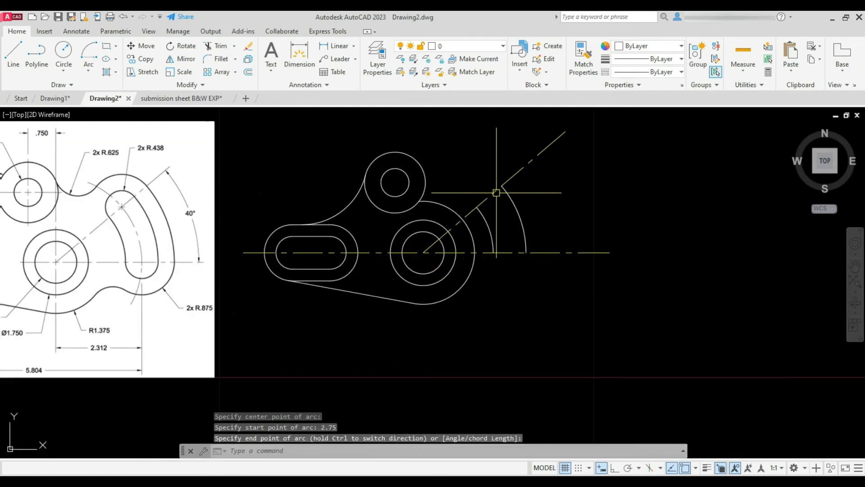
Close the curved slot's upper end with a Start, End, Radius arc of radius .438 from the outer to the inner arc
scroll(280, 227, "up", 5)
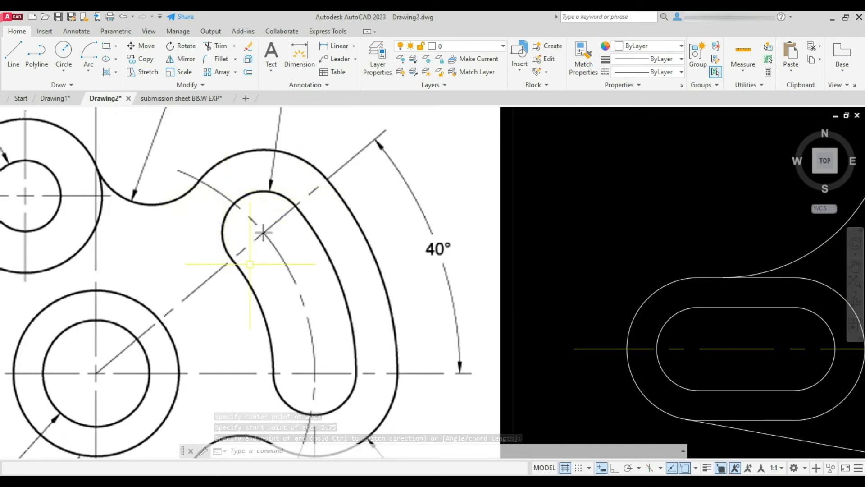
scroll(263, 233, "down", 5)
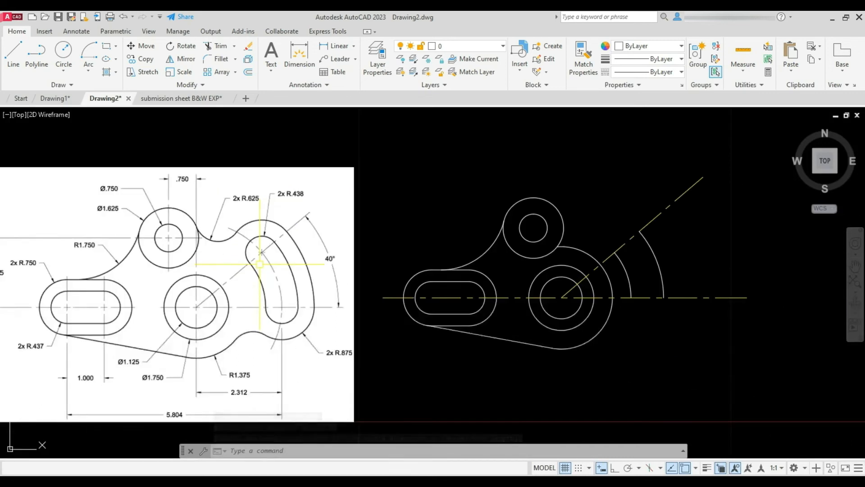
left_click(88, 70)
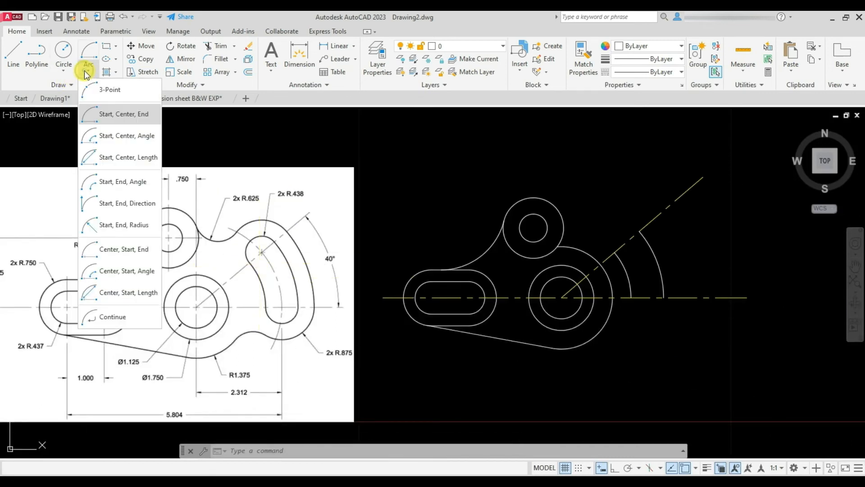
left_click(130, 224)
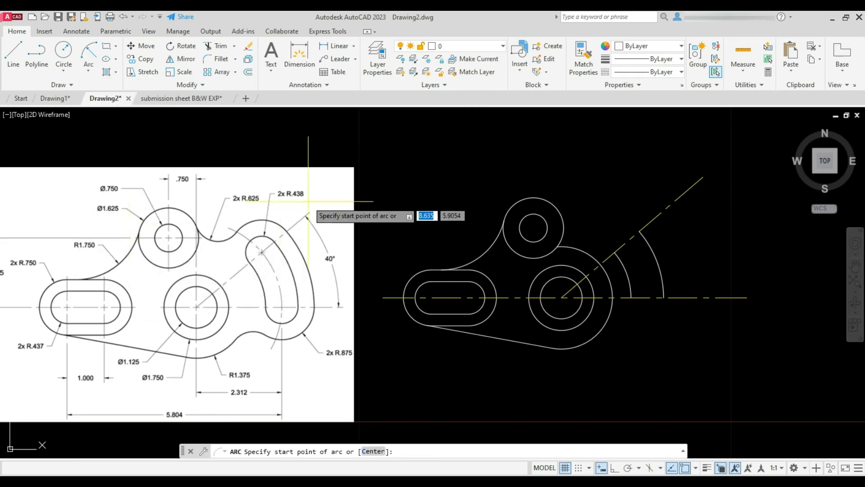
scroll(584, 188, "up", 6)
left_click(571, 209)
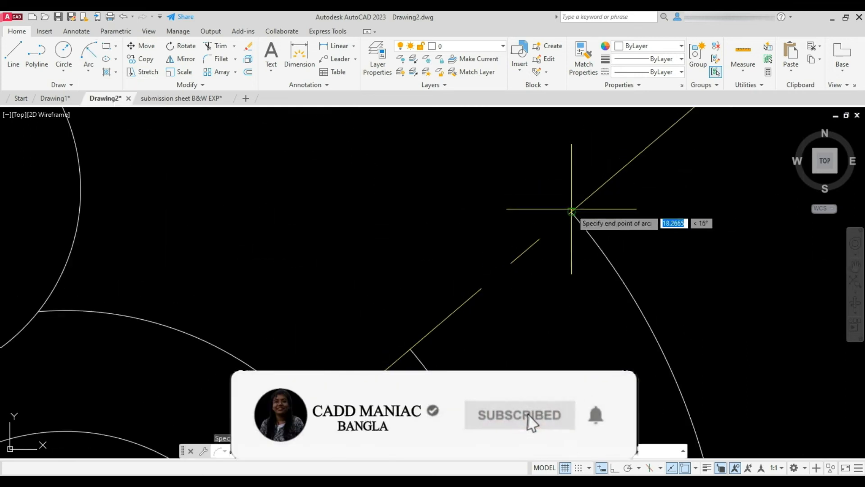
scroll(572, 208, "down", 3)
left_click(498, 248)
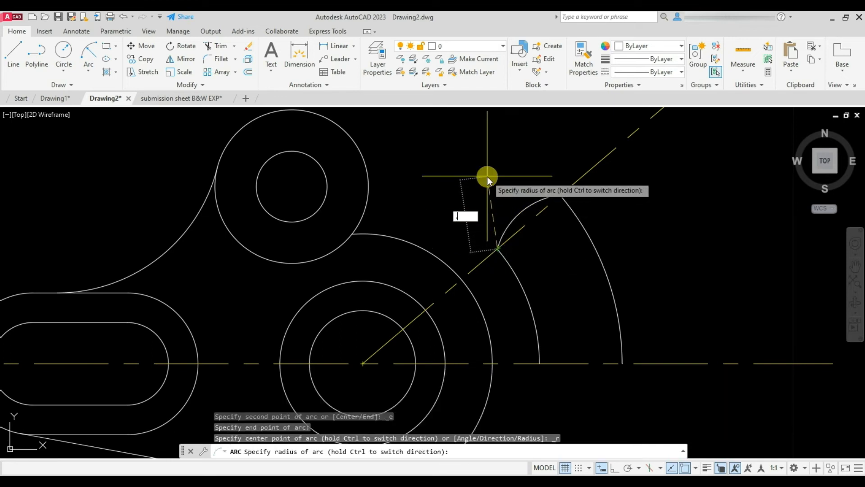
type(".438")
key("Return")
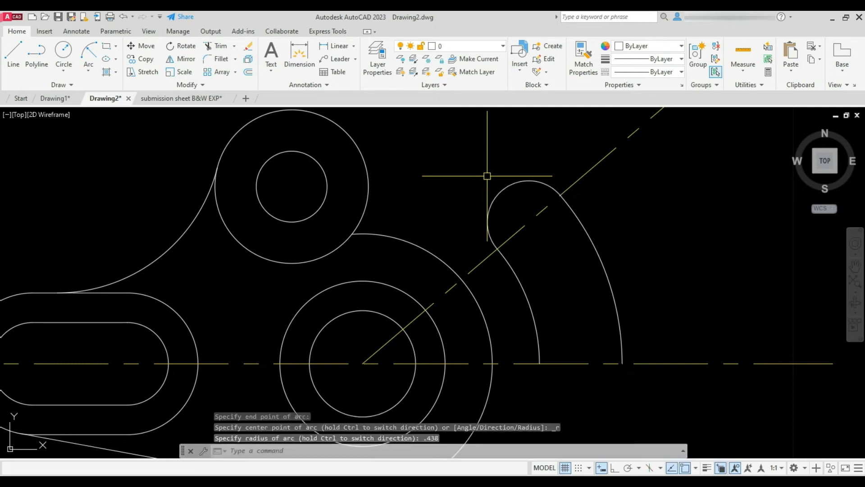
Close the curved slot's lower end with a Start, End, Radius arc of radius .438 from the inner to the outer arc
left_click(89, 53)
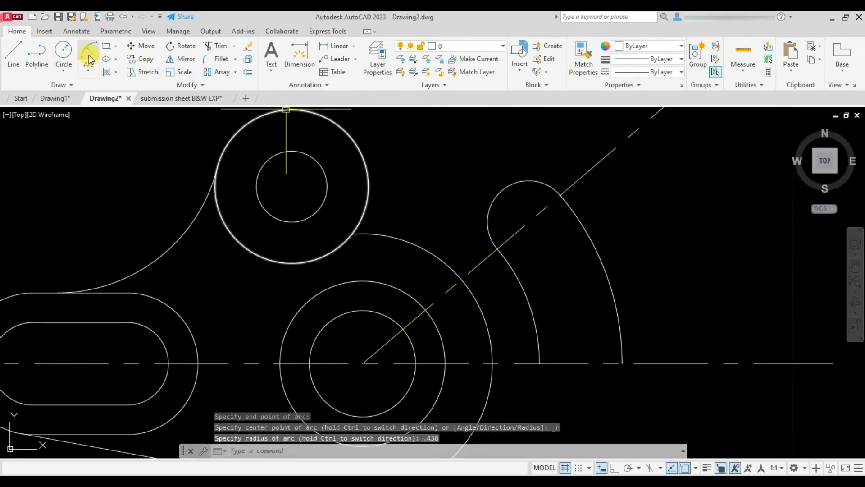
left_click(539, 364)
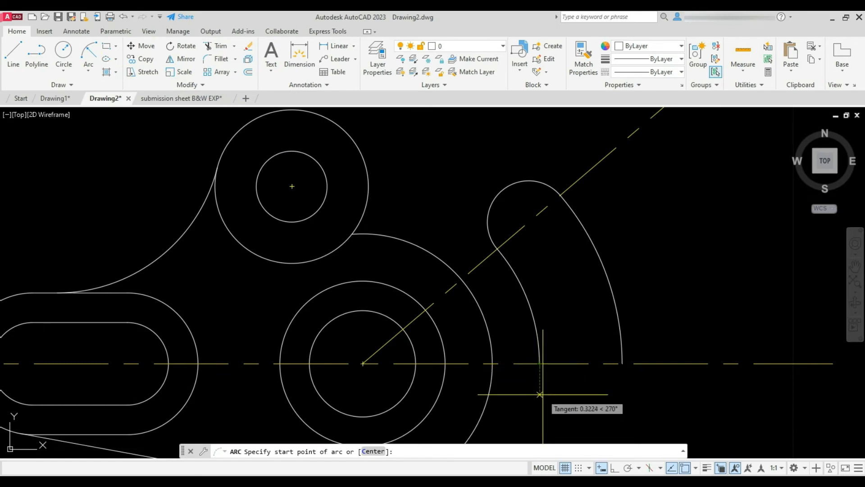
left_click(622, 363)
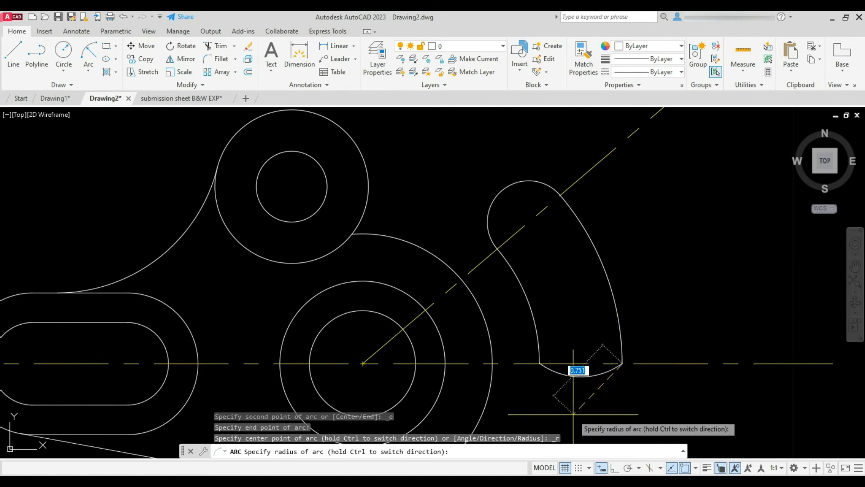
type(".438")
key("Return")
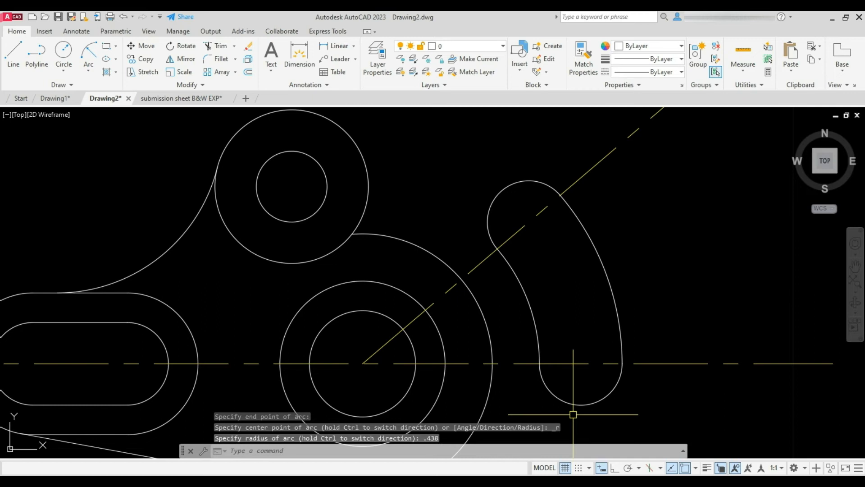
Change the 2D model space crosshairs colour to red in the display options
scroll(502, 187, "down", 6)
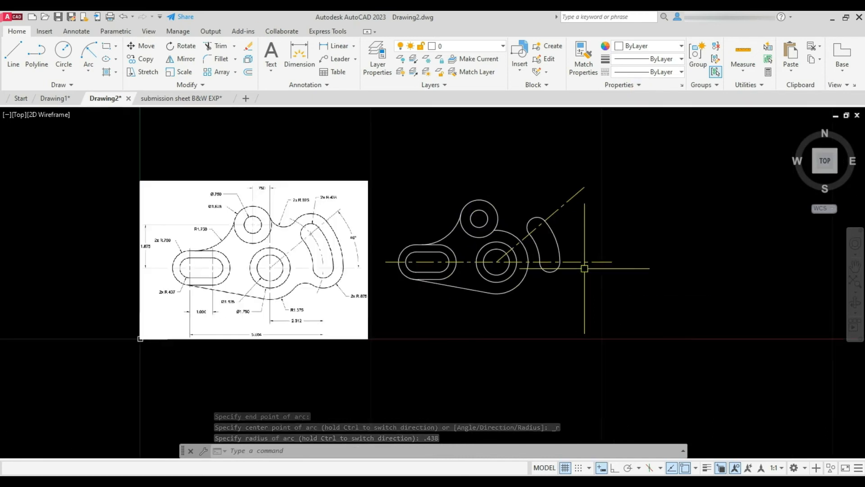
scroll(288, 253, "up", 2)
scroll(309, 246, "down", 2)
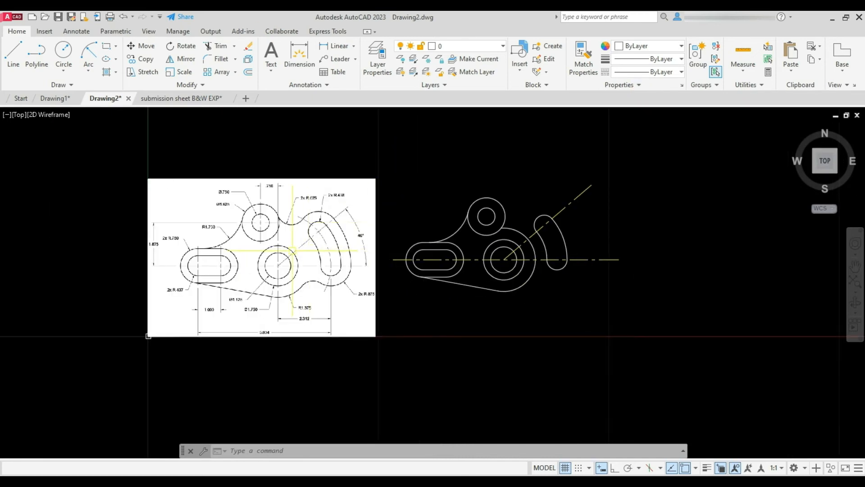
type("OP")
key("Return")
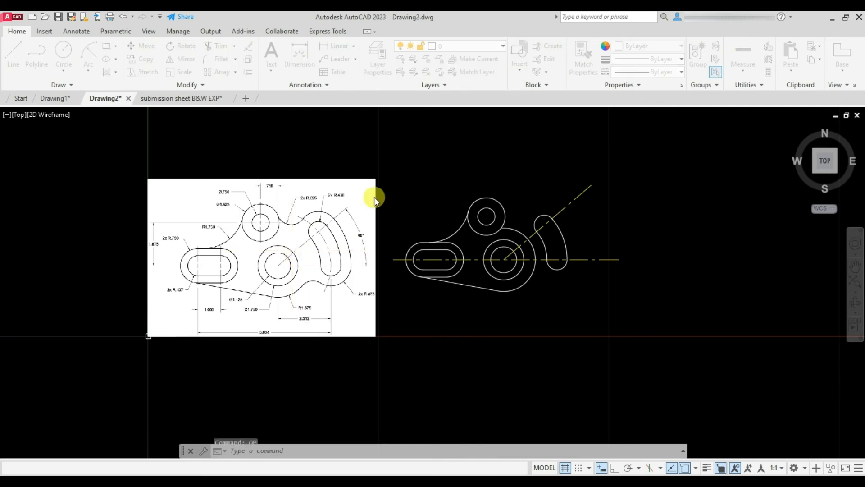
left_click(281, 123)
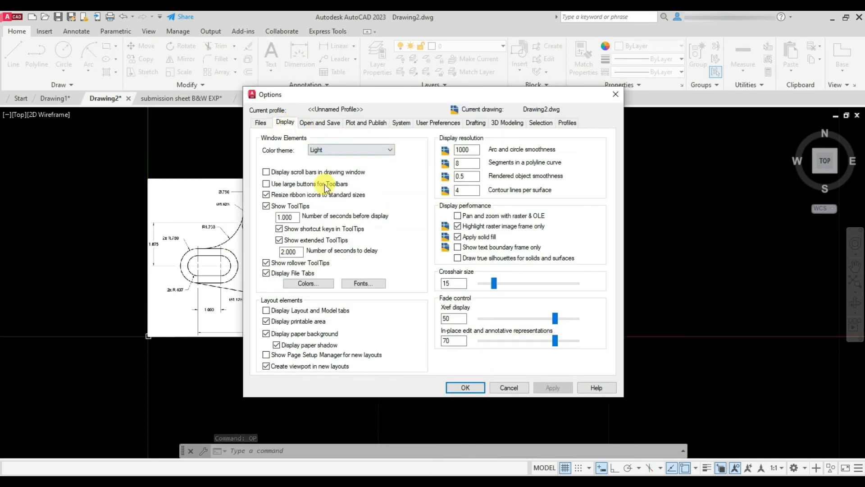
left_click(314, 283)
left_click(413, 135)
left_click(534, 129)
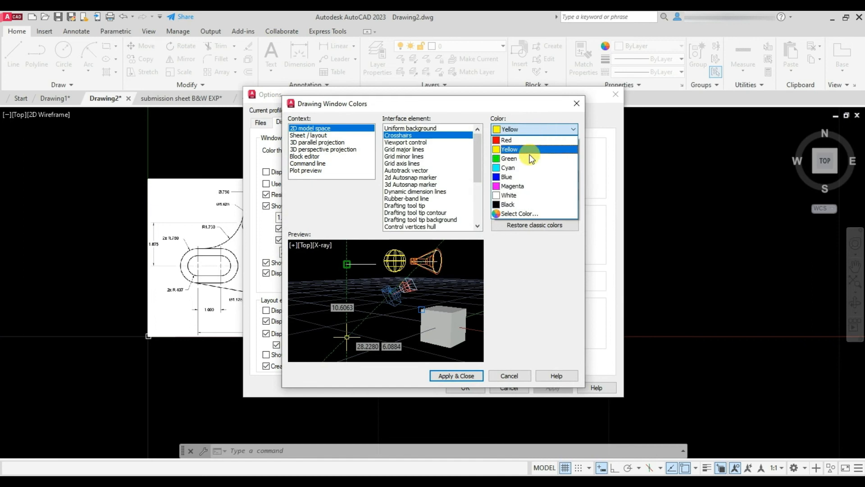
left_click(528, 140)
left_click(456, 375)
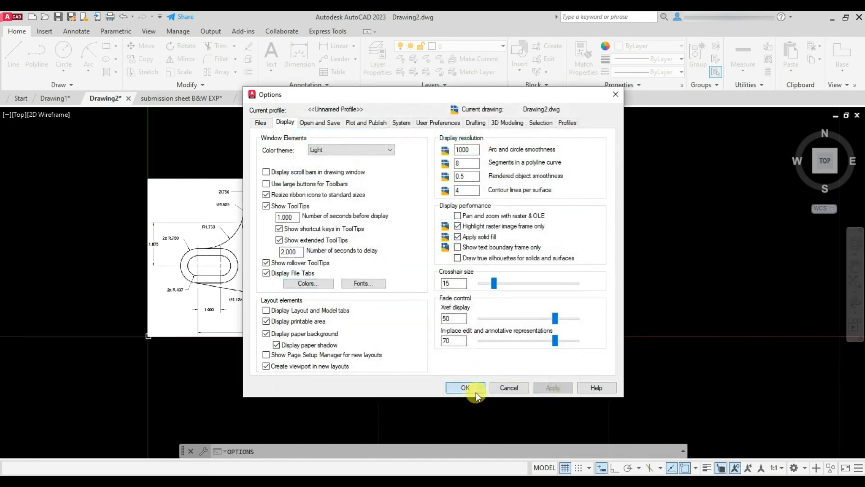
left_click(466, 387)
Examine the reference picture's outer outline around the curved slot and its R.438 and R.875 radii
scroll(324, 241, "up", 2)
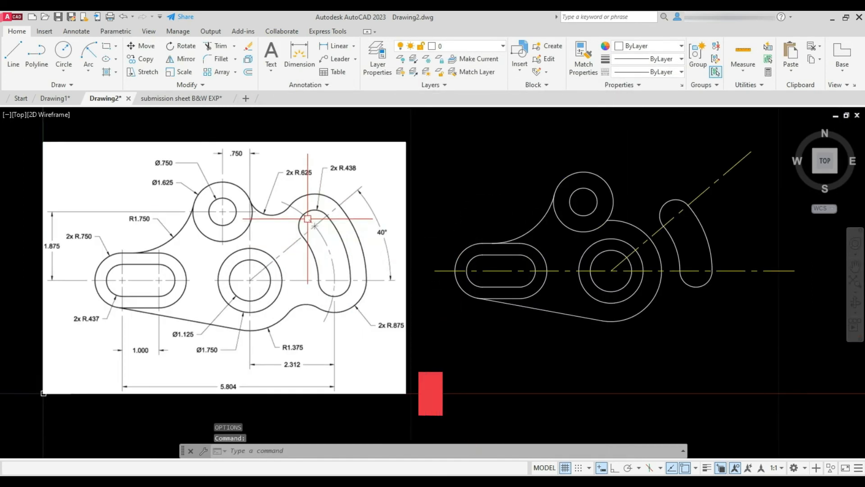
scroll(341, 264, "up", 2)
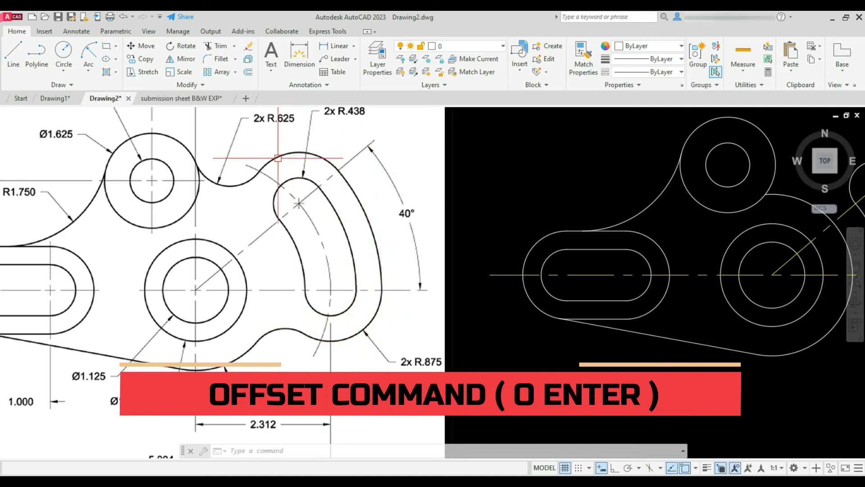
scroll(279, 173, "down", 3)
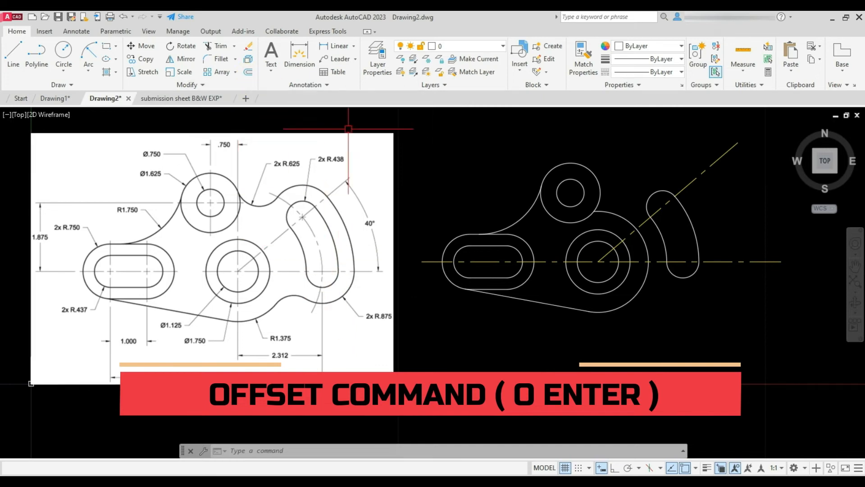
scroll(326, 247, "up", 2)
scroll(409, 379, "down", 2)
scroll(408, 378, "up", 2)
scroll(328, 334, "down", 2)
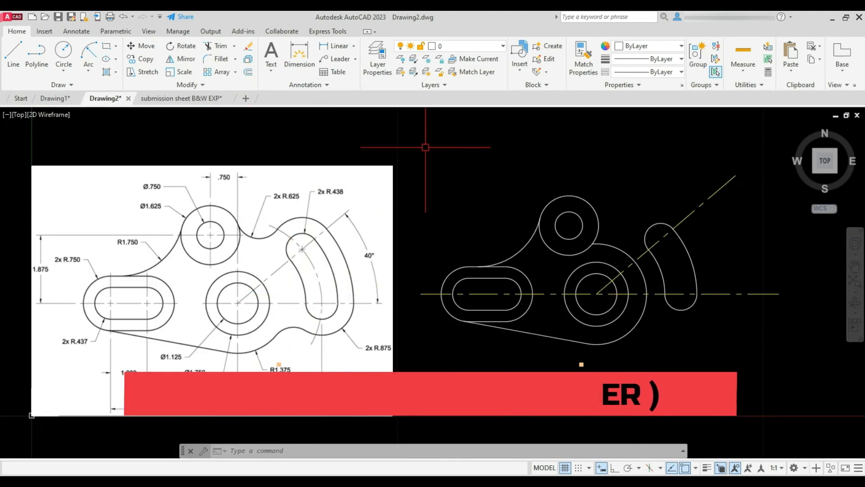
Offset the curved slot's lower end arc, outer side arc and upper end arc outward by .437
type("o")
key("Return")
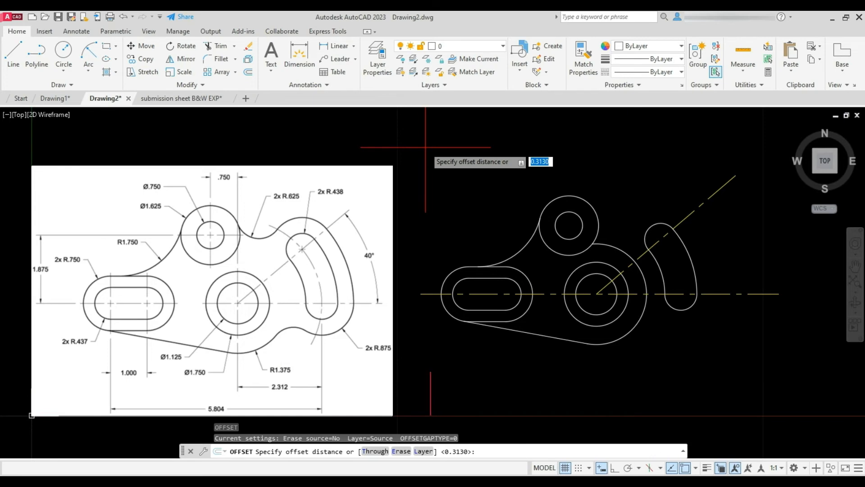
type(".437")
key("Return")
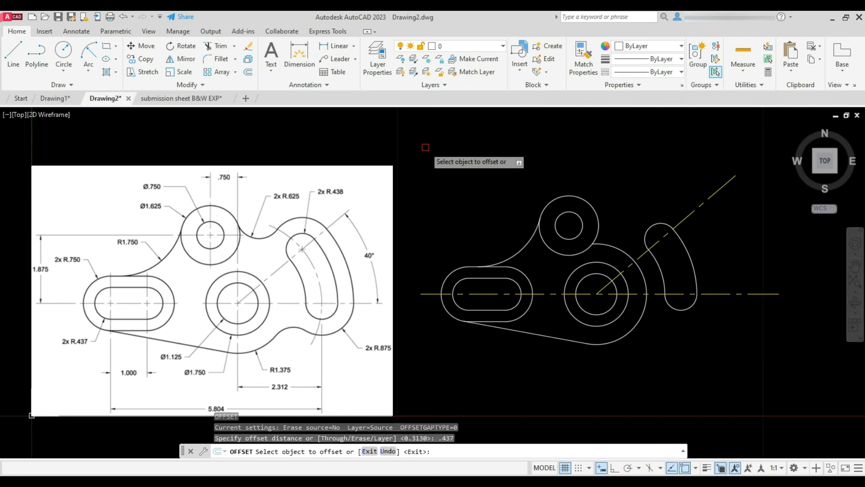
left_click(688, 309)
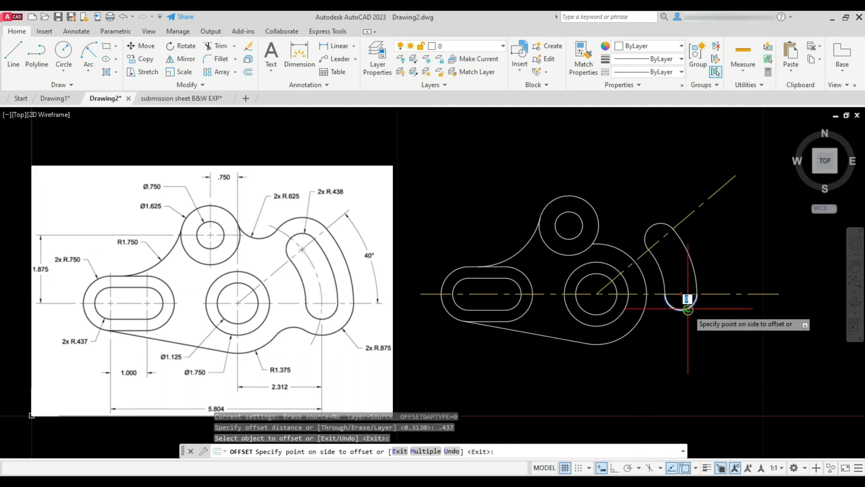
left_click(699, 342)
left_click(692, 274)
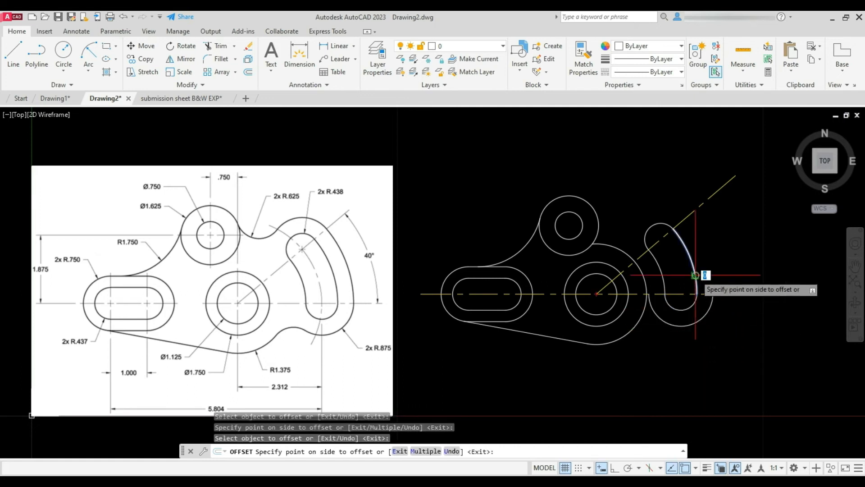
left_click(733, 245)
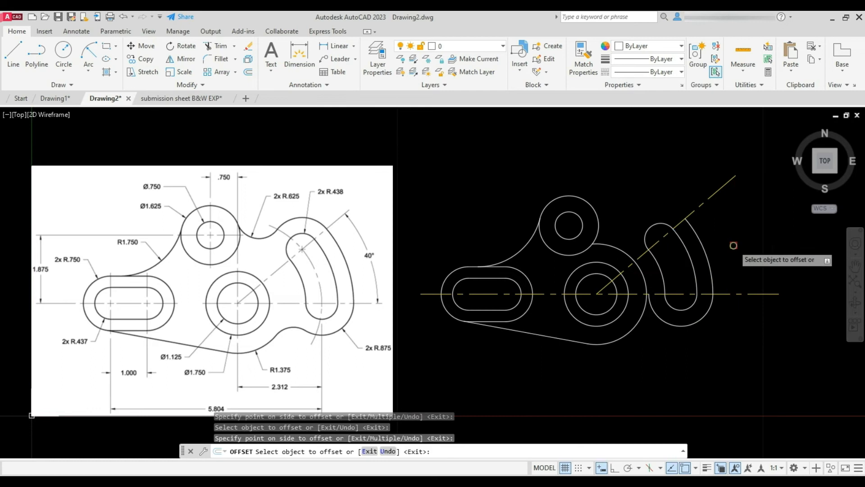
left_click(652, 228)
left_click(662, 174)
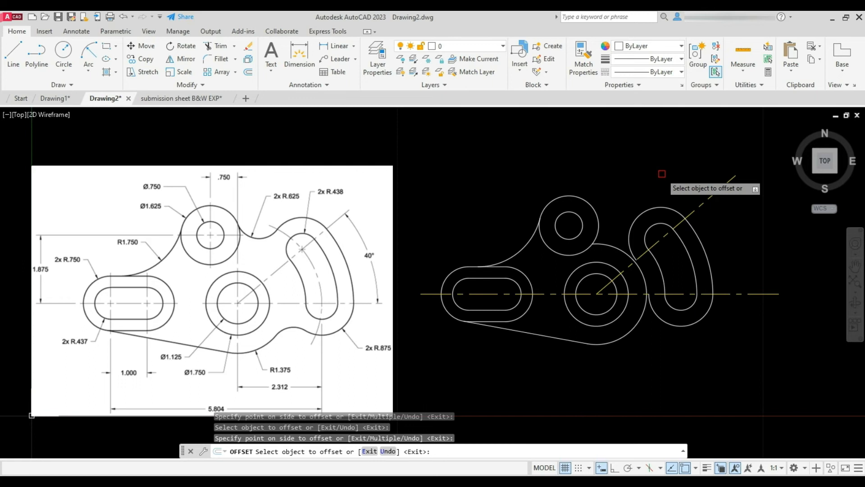
key("Return")
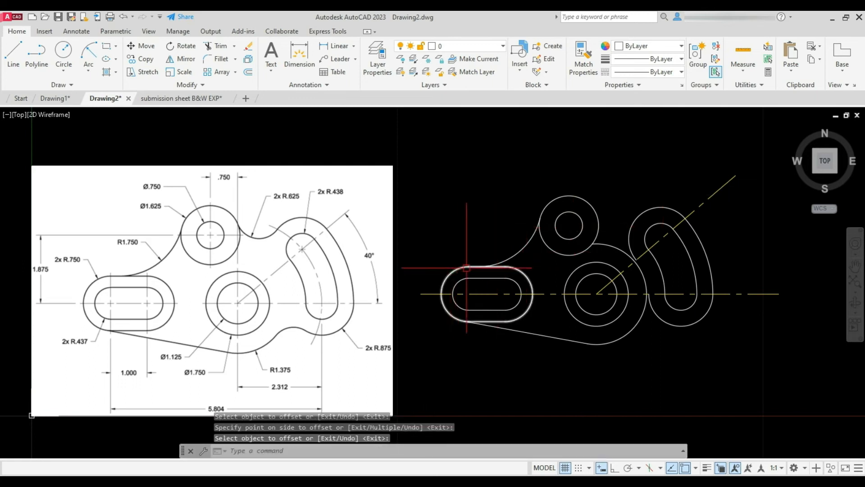
Erase the inner outline of the straight horizontal slot at the part's left end
left_click(515, 283)
key("Delete")
scroll(569, 269, "down", 2)
scroll(505, 283, "up", 2)
scroll(584, 268, "down", 1)
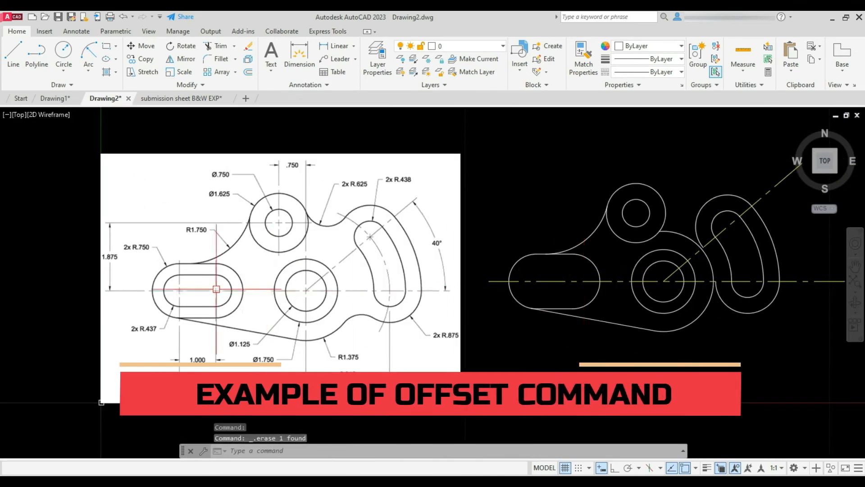
Offset the outer outline of the straight horizontal slot inward by .313
scroll(201, 283, "up", 1)
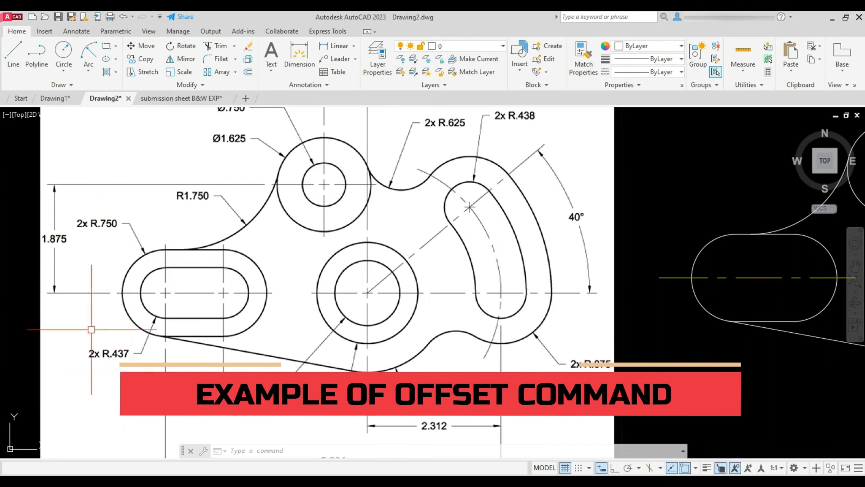
scroll(91, 320, "down", 2)
scroll(489, 290, "up", 2)
type("o")
key("Return")
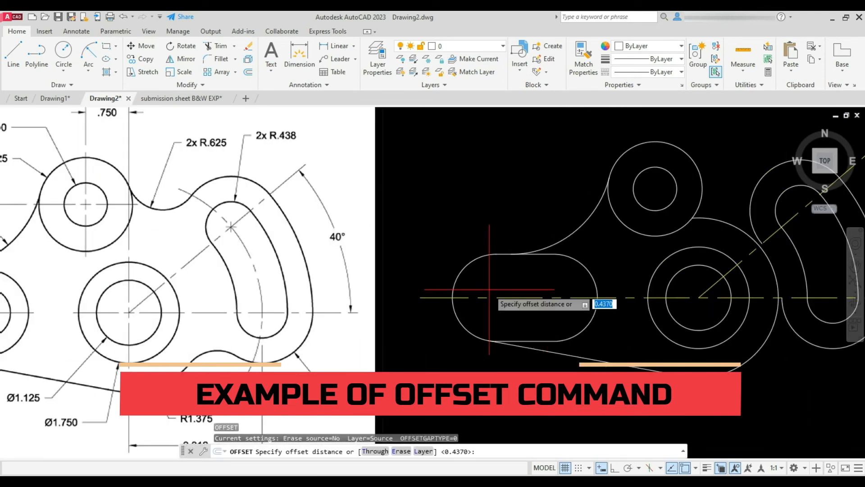
type(".313")
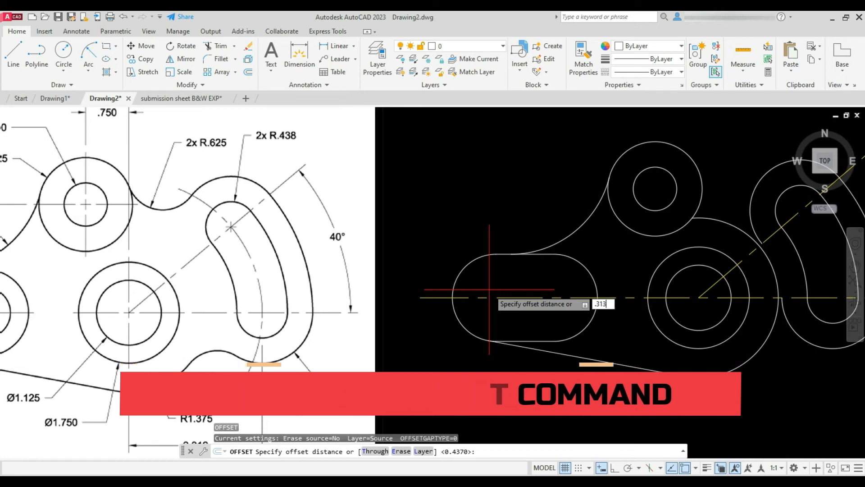
key("Return")
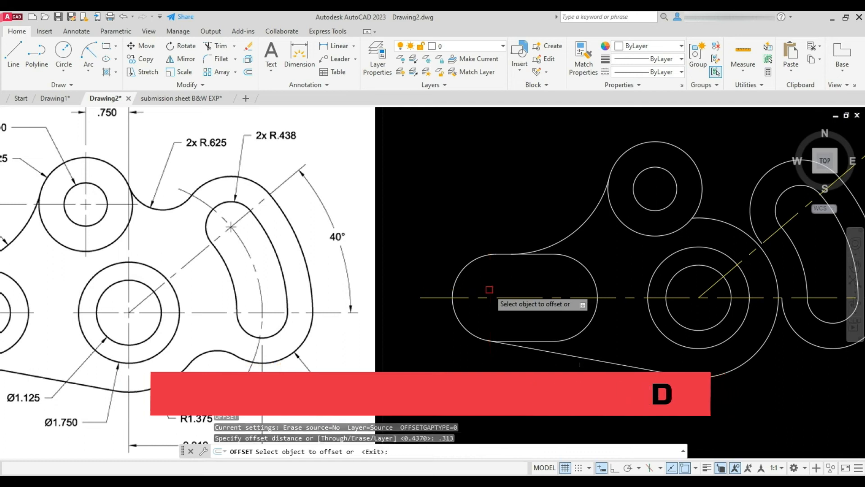
left_click(481, 257)
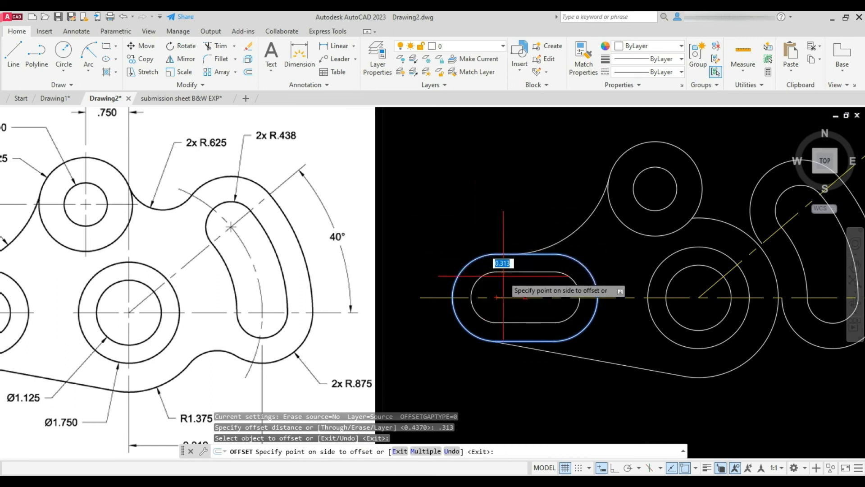
left_click(499, 273)
scroll(481, 285, "down", 2)
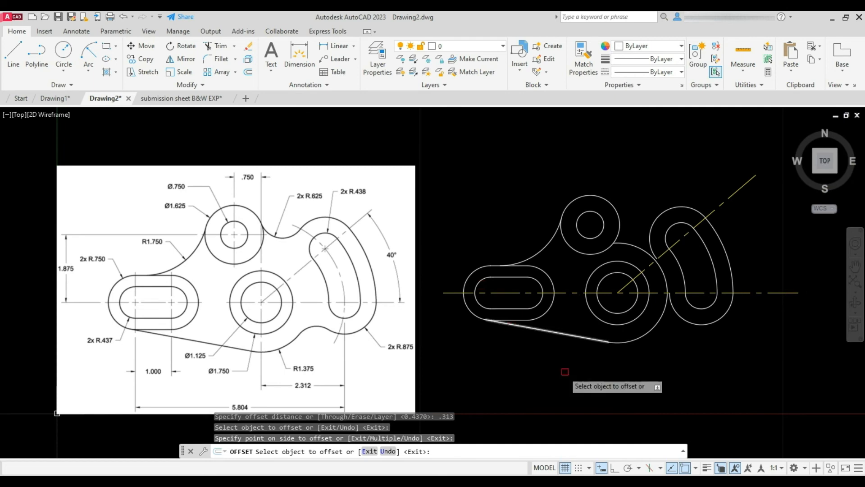
key("Return")
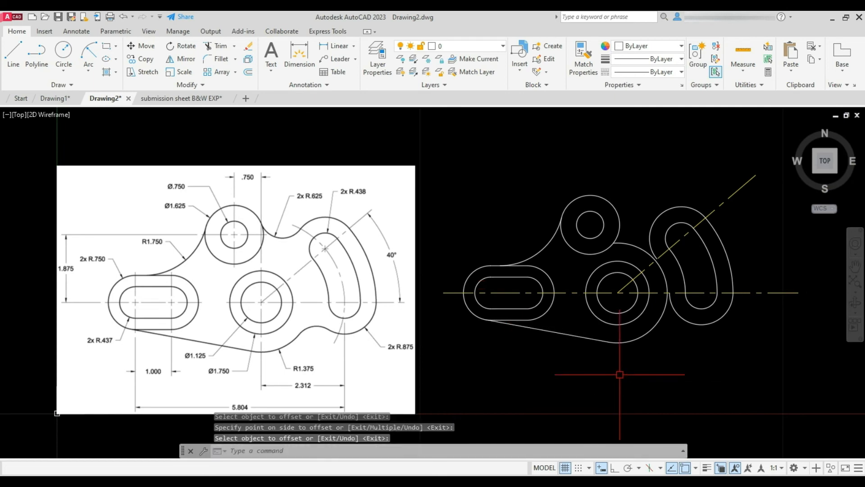
Erase the three outer offset arcs surrounding the curved slot
scroll(739, 299, "up", 2)
left_click(735, 309)
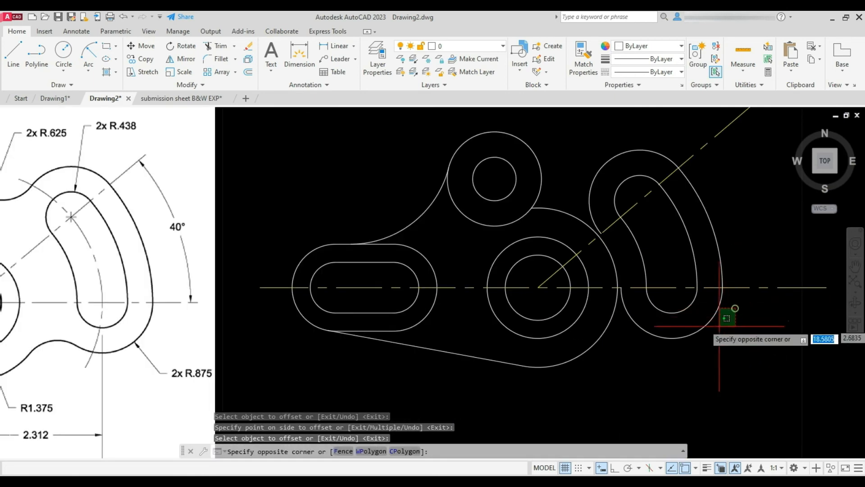
left_click(662, 347)
left_click(739, 195)
left_click(644, 128)
left_click(637, 145)
left_click(614, 159)
key("Delete")
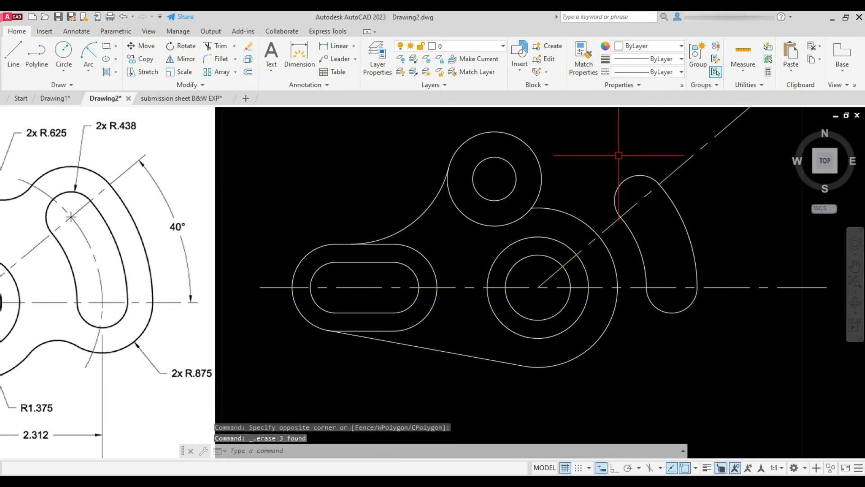
Join the curved slot's upper end arc, outer side arc and lower end arc into one object
left_click(633, 177)
left_click(677, 209)
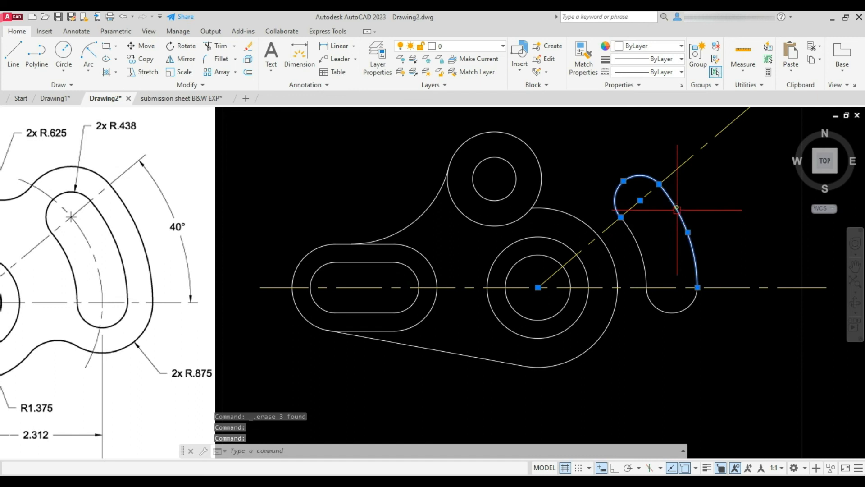
left_click(686, 306)
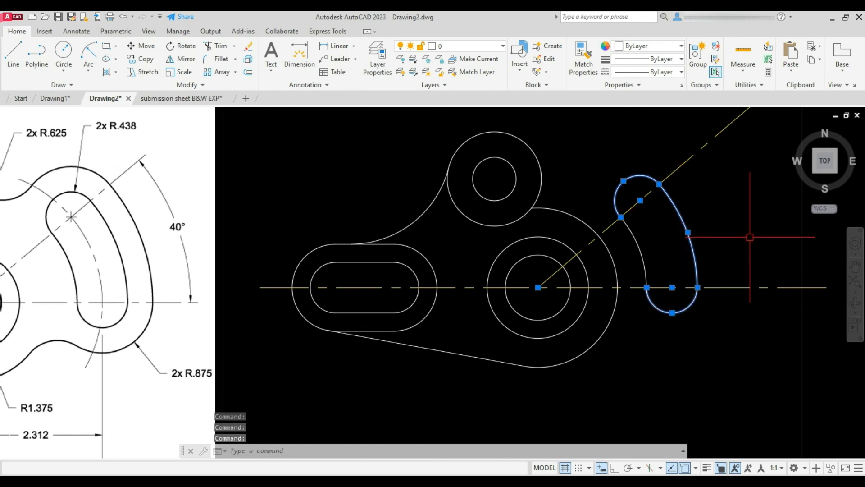
type("j")
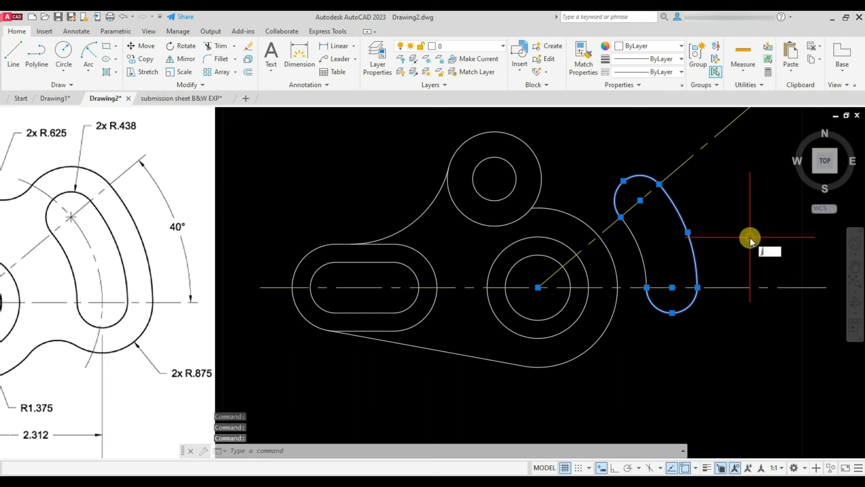
key("Return")
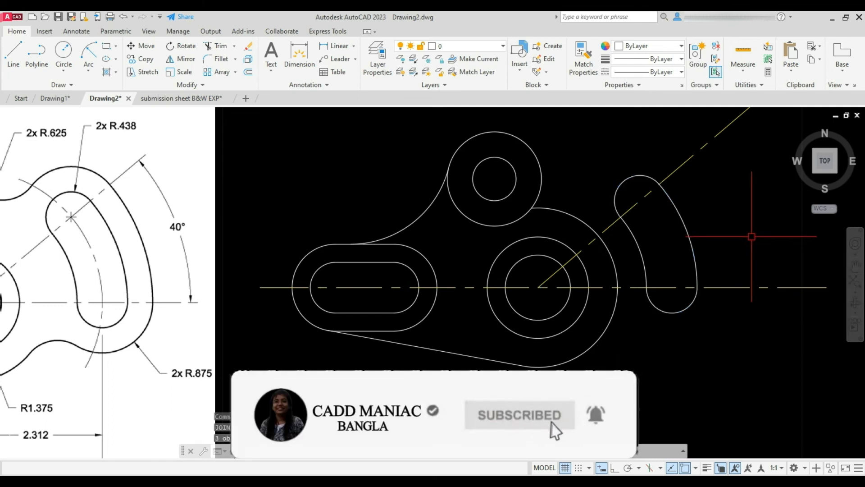
Offset the curved slot's joined outline outward by .437
type("o")
key("Return")
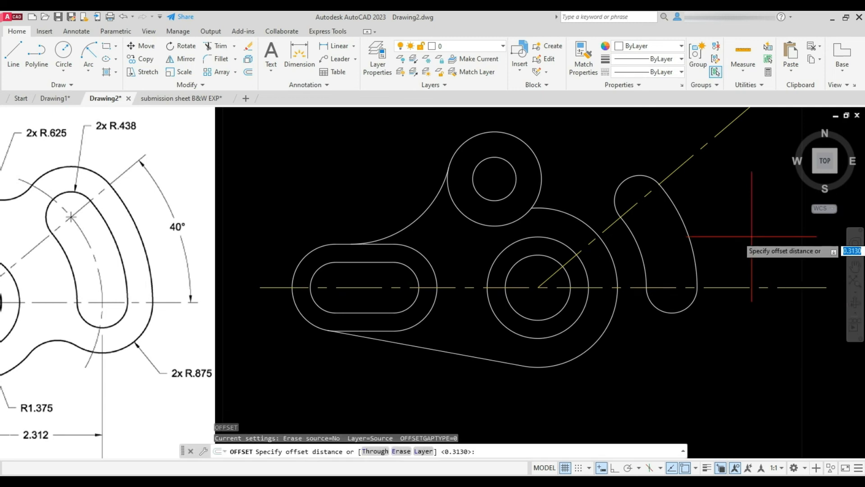
type(".437")
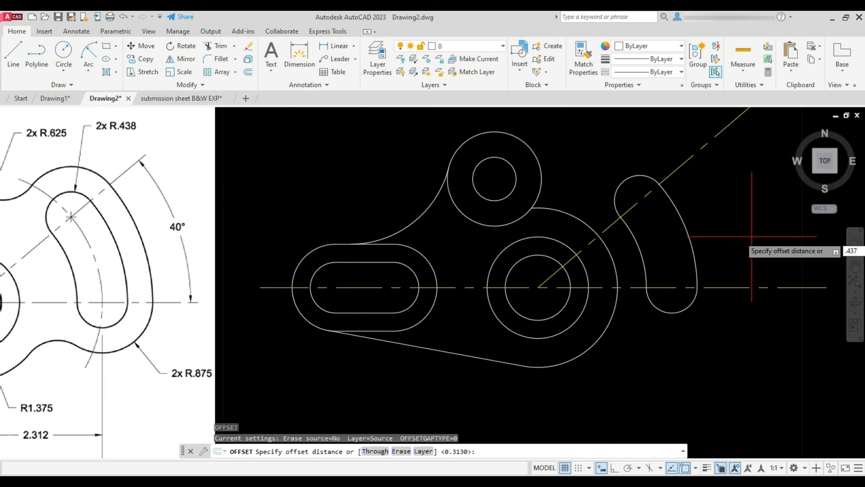
key("Return")
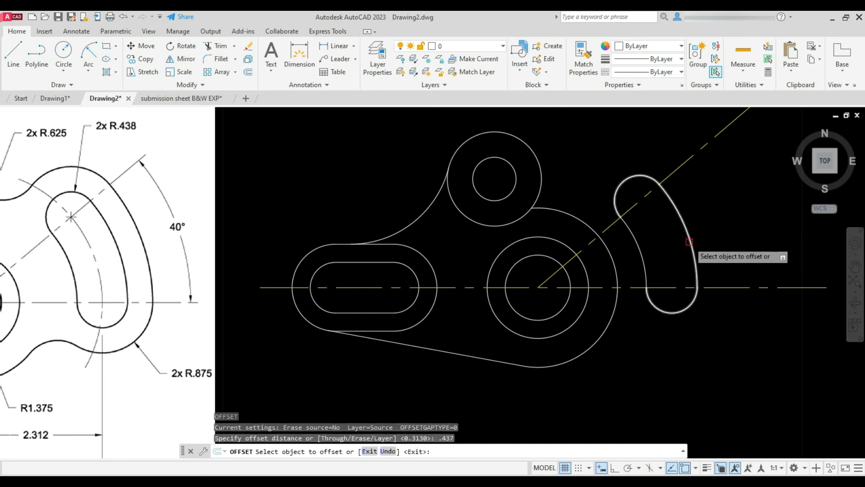
left_click(689, 242)
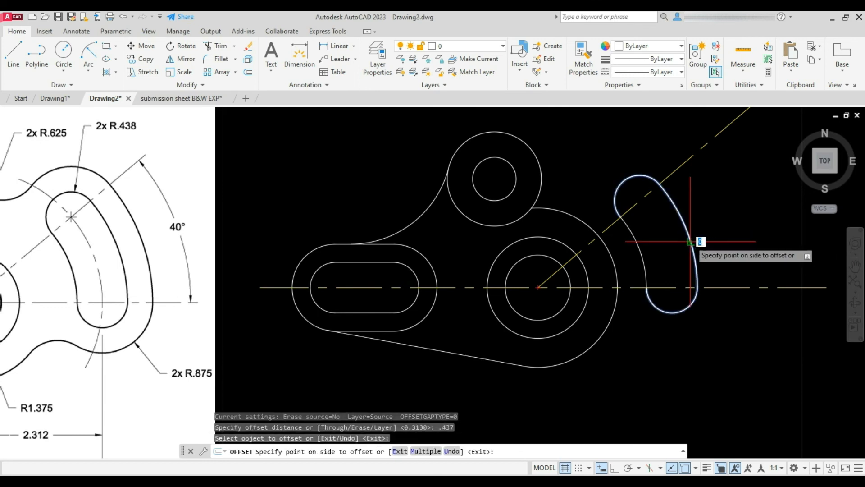
left_click(758, 208)
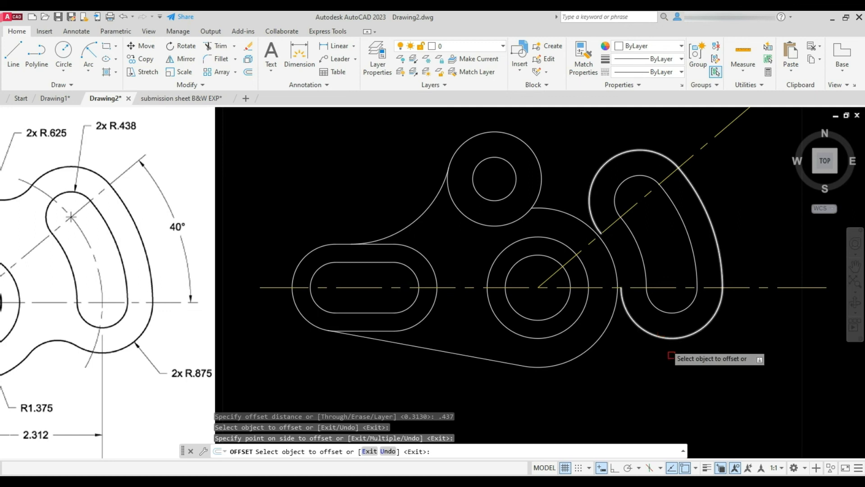
key("Return")
scroll(677, 349, "down", 1)
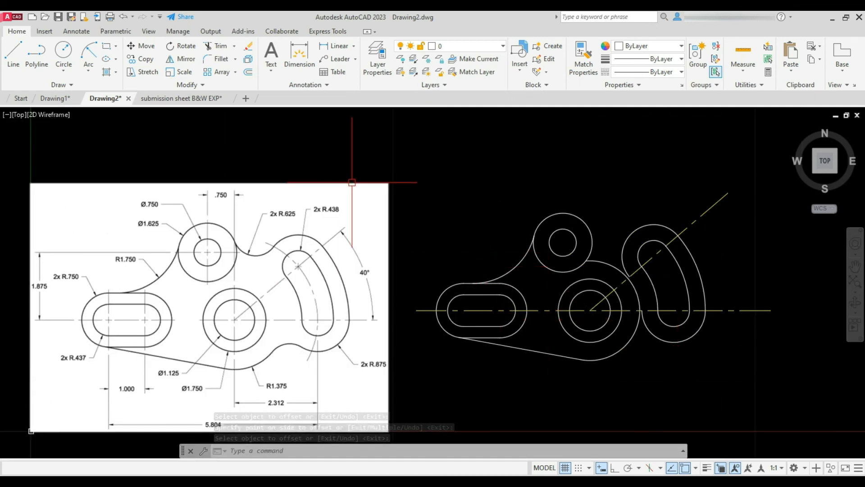
Switch to the submission sheet B&W EXP drawing and erase the treads above the bottom line of the staircase's left flight
left_click(180, 98)
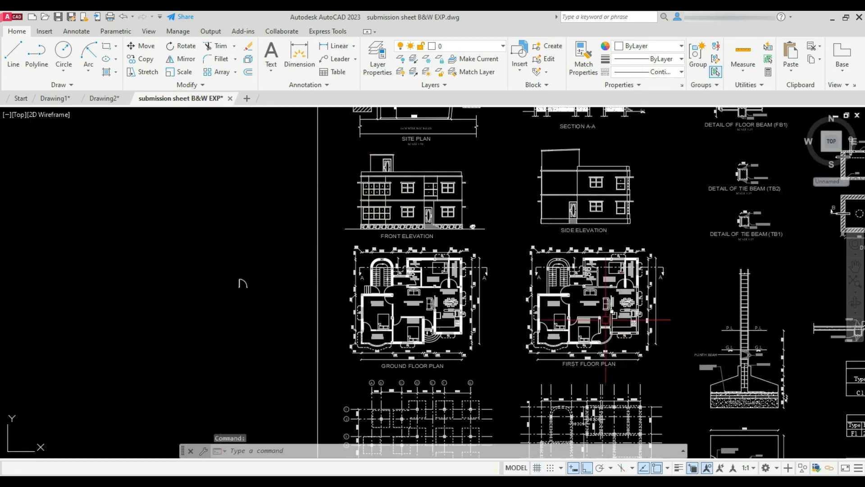
scroll(572, 283, "up", 5)
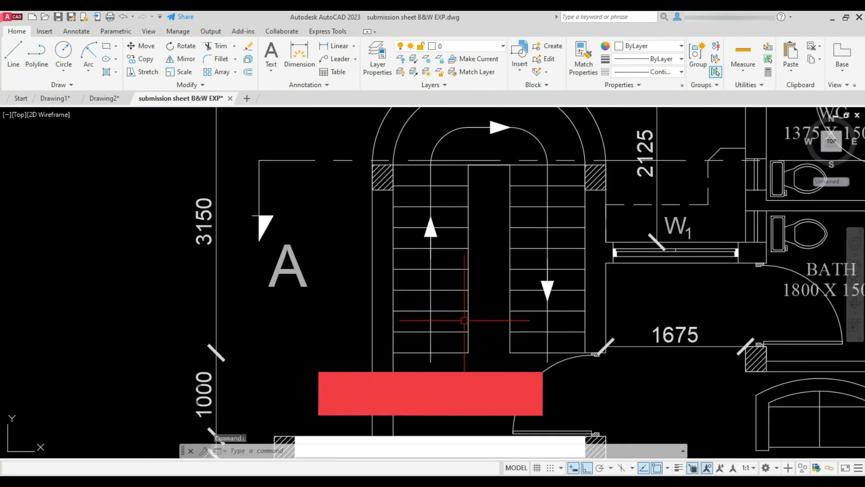
scroll(459, 322, "down", 2)
scroll(453, 293, "up", 2)
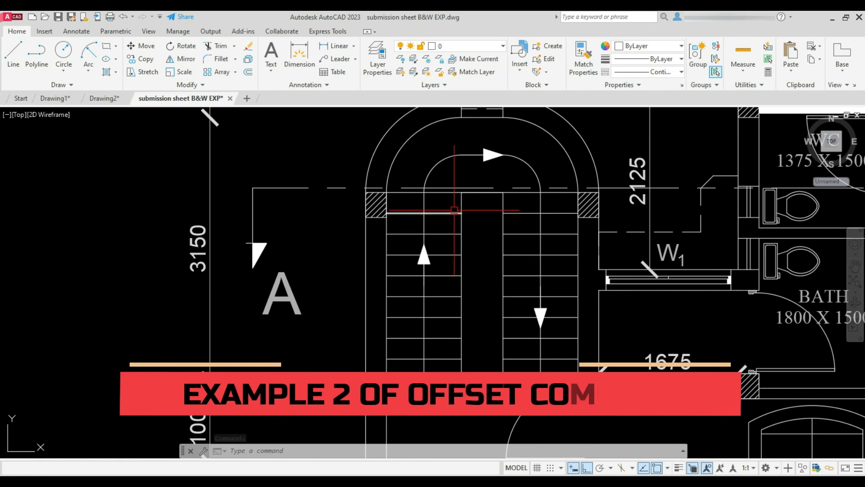
left_click(456, 204)
left_click(450, 352)
key("Delete")
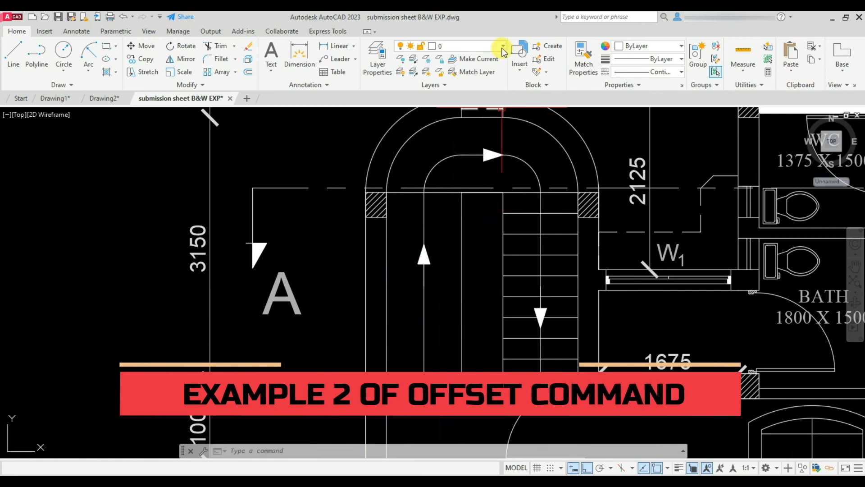
Offset the left stair flight's bottom tread line upward by 250 three times, each from the previous line
type("o")
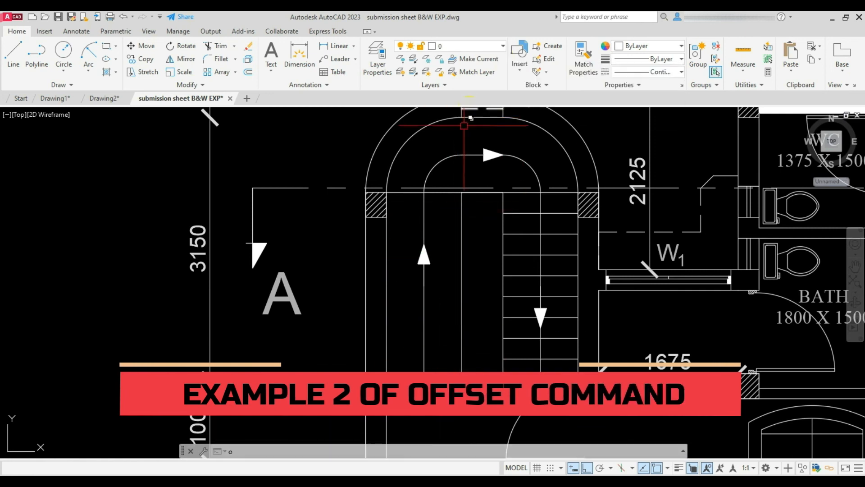
key("Return")
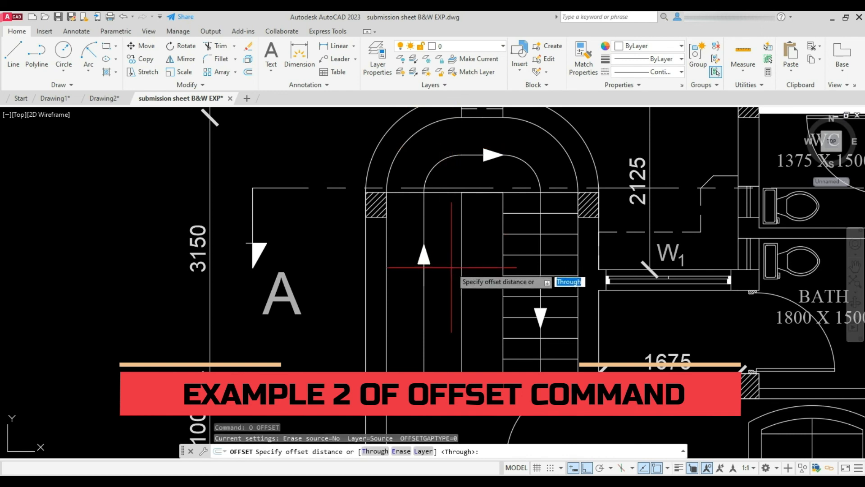
type("250")
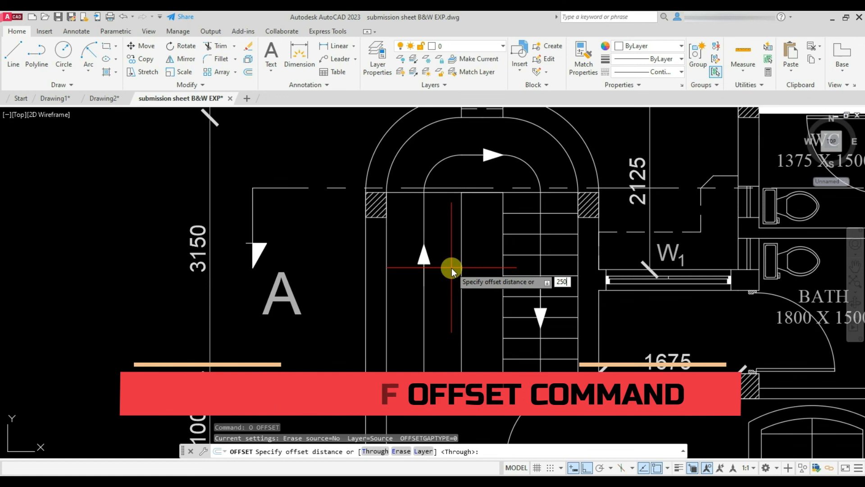
key("Return")
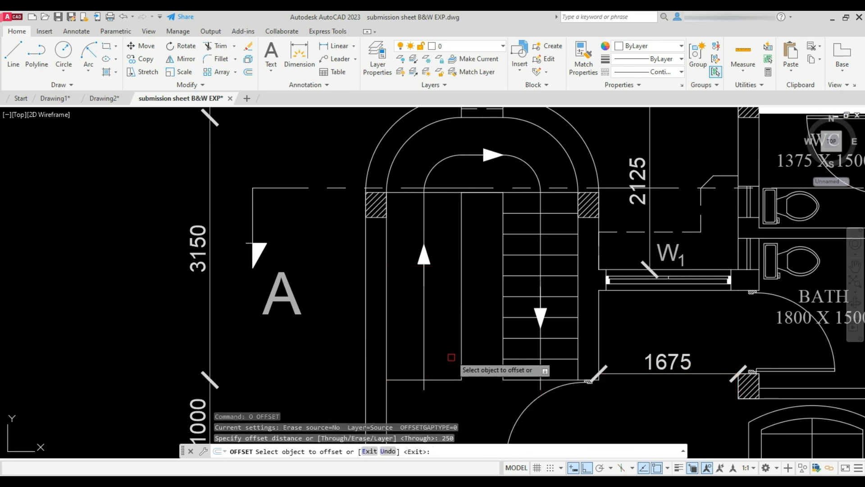
left_click(446, 380)
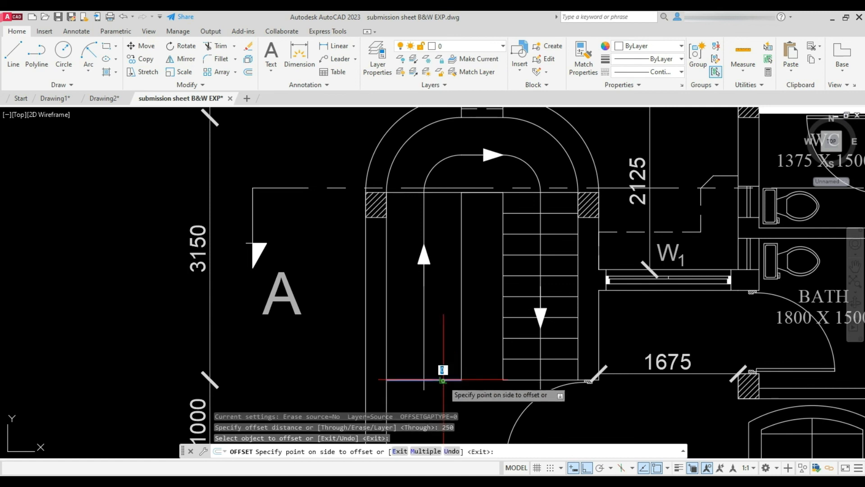
left_click(444, 342)
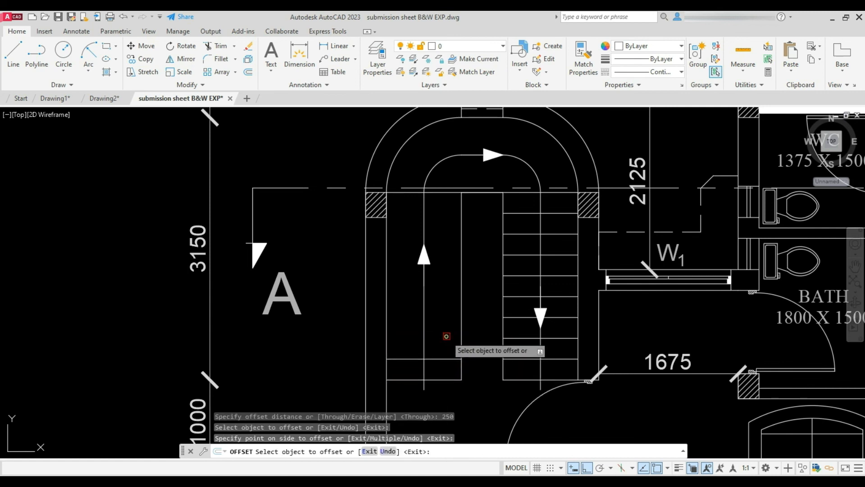
left_click(443, 359)
left_click(448, 331)
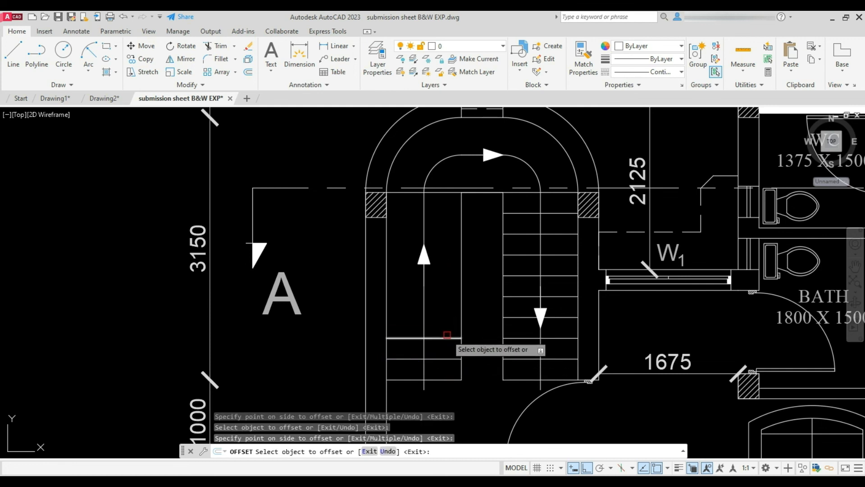
left_click(446, 337)
left_click(449, 306)
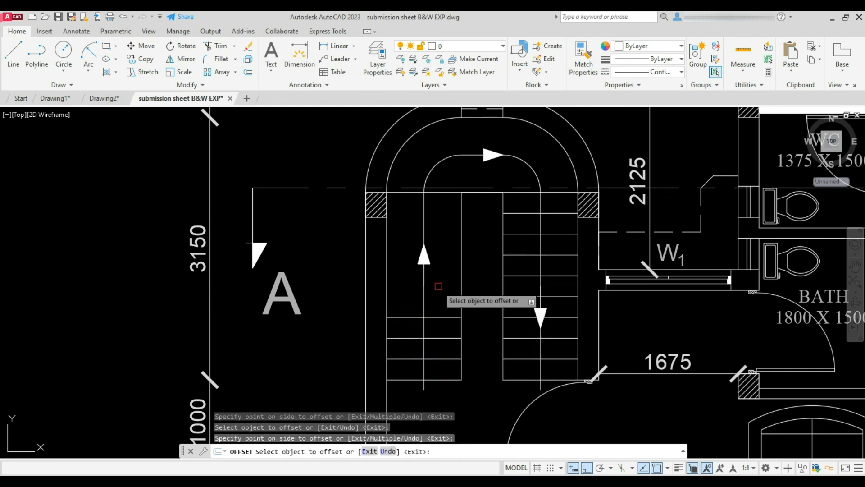
Erase the three offset tread lines from the left stair flight
left_click(460, 305)
left_click(441, 363)
key("Delete")
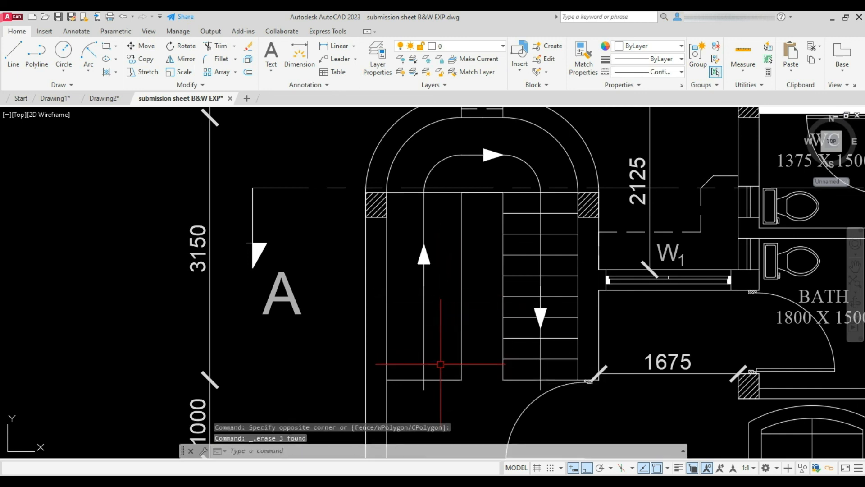
Offset the left stair flight's bottom tread line upward repeatedly at 250 spacing with the Multiple option, filling the flight up to the landing
type("o")
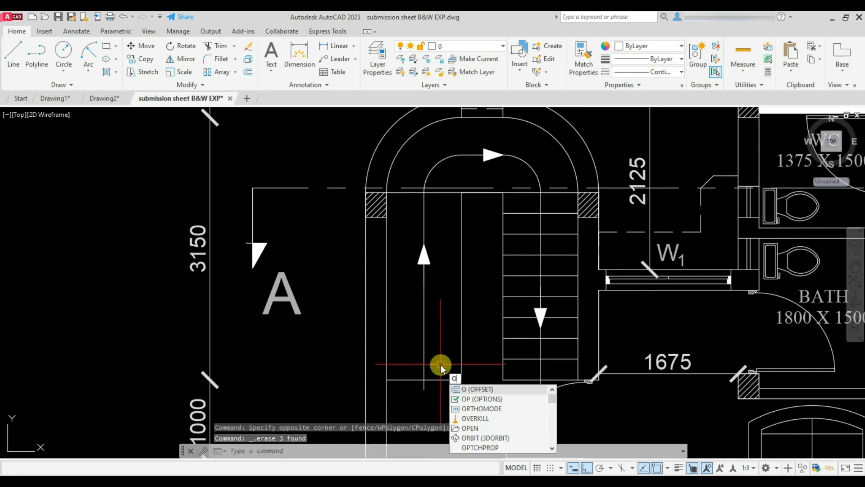
key("Return")
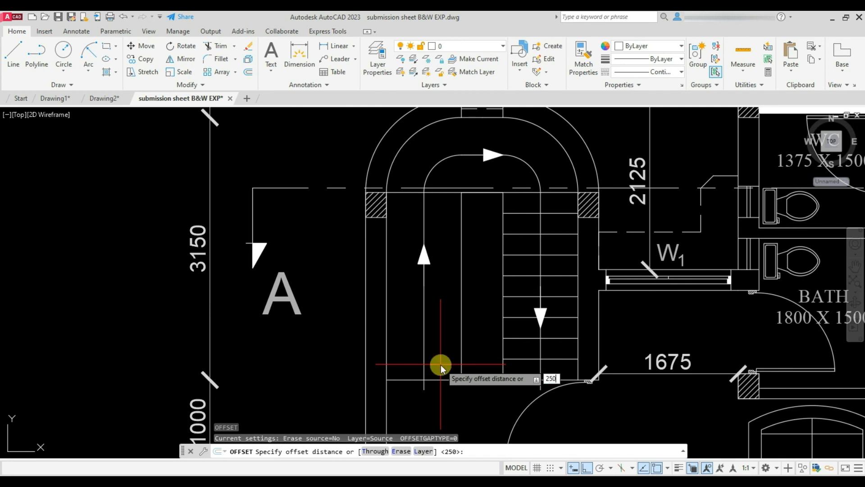
key("Return")
left_click(419, 379)
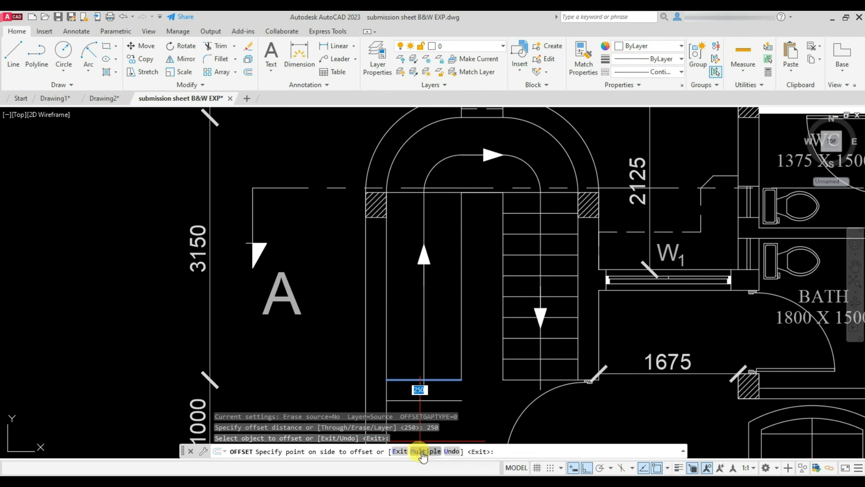
type("m")
key("Return")
left_click(445, 322)
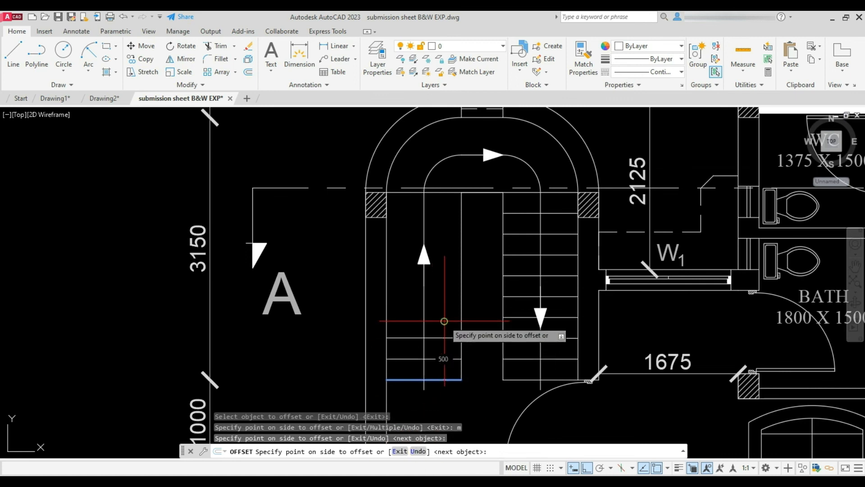
left_click(446, 307)
left_click(447, 288)
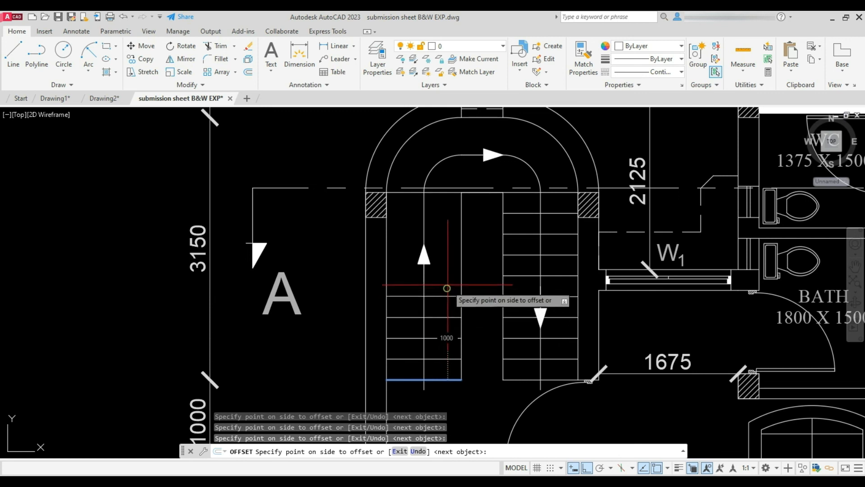
left_click(448, 277)
left_click(450, 254)
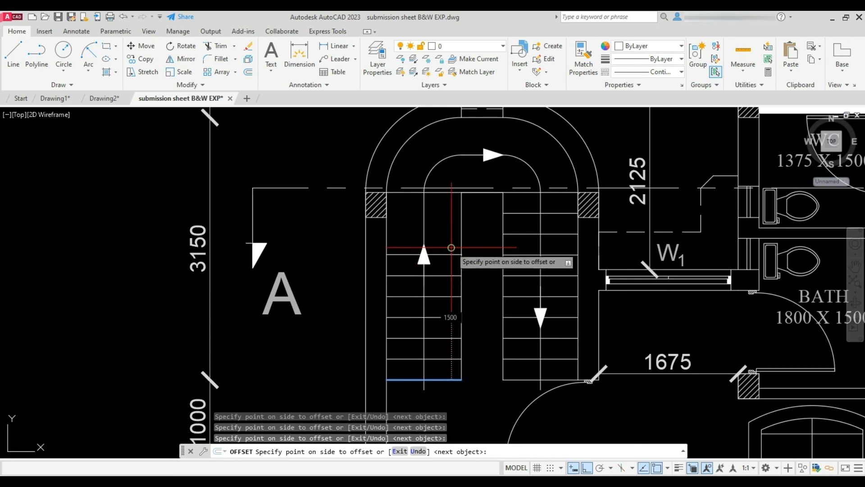
left_click(448, 229)
left_click(442, 207)
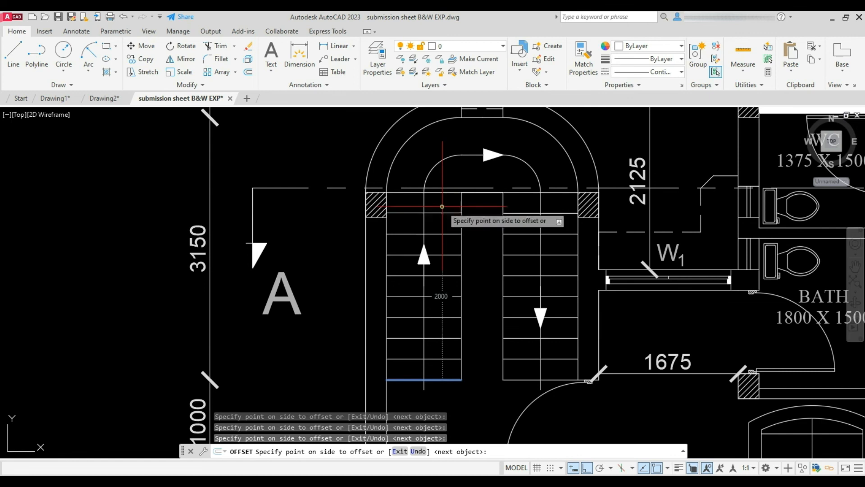
left_click(443, 171)
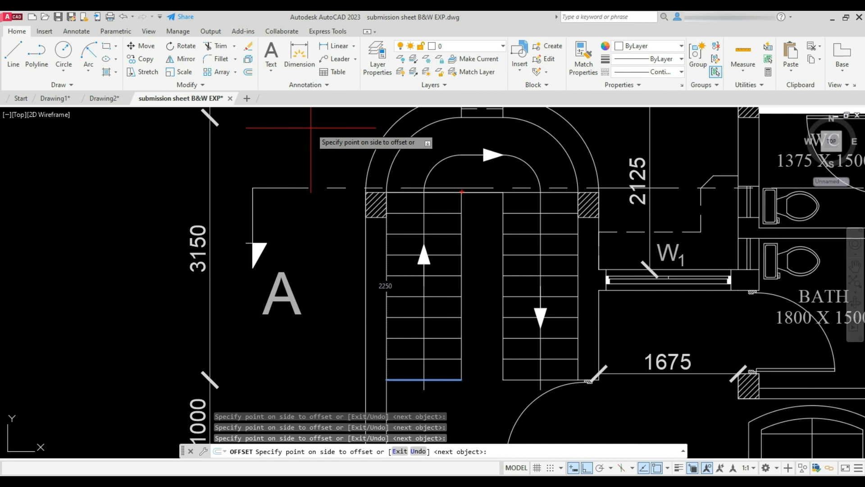
key("Return")
key("Return")
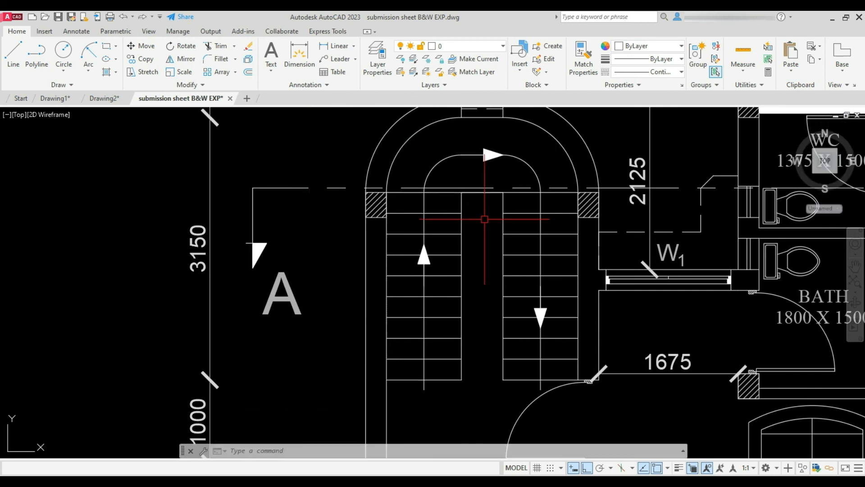